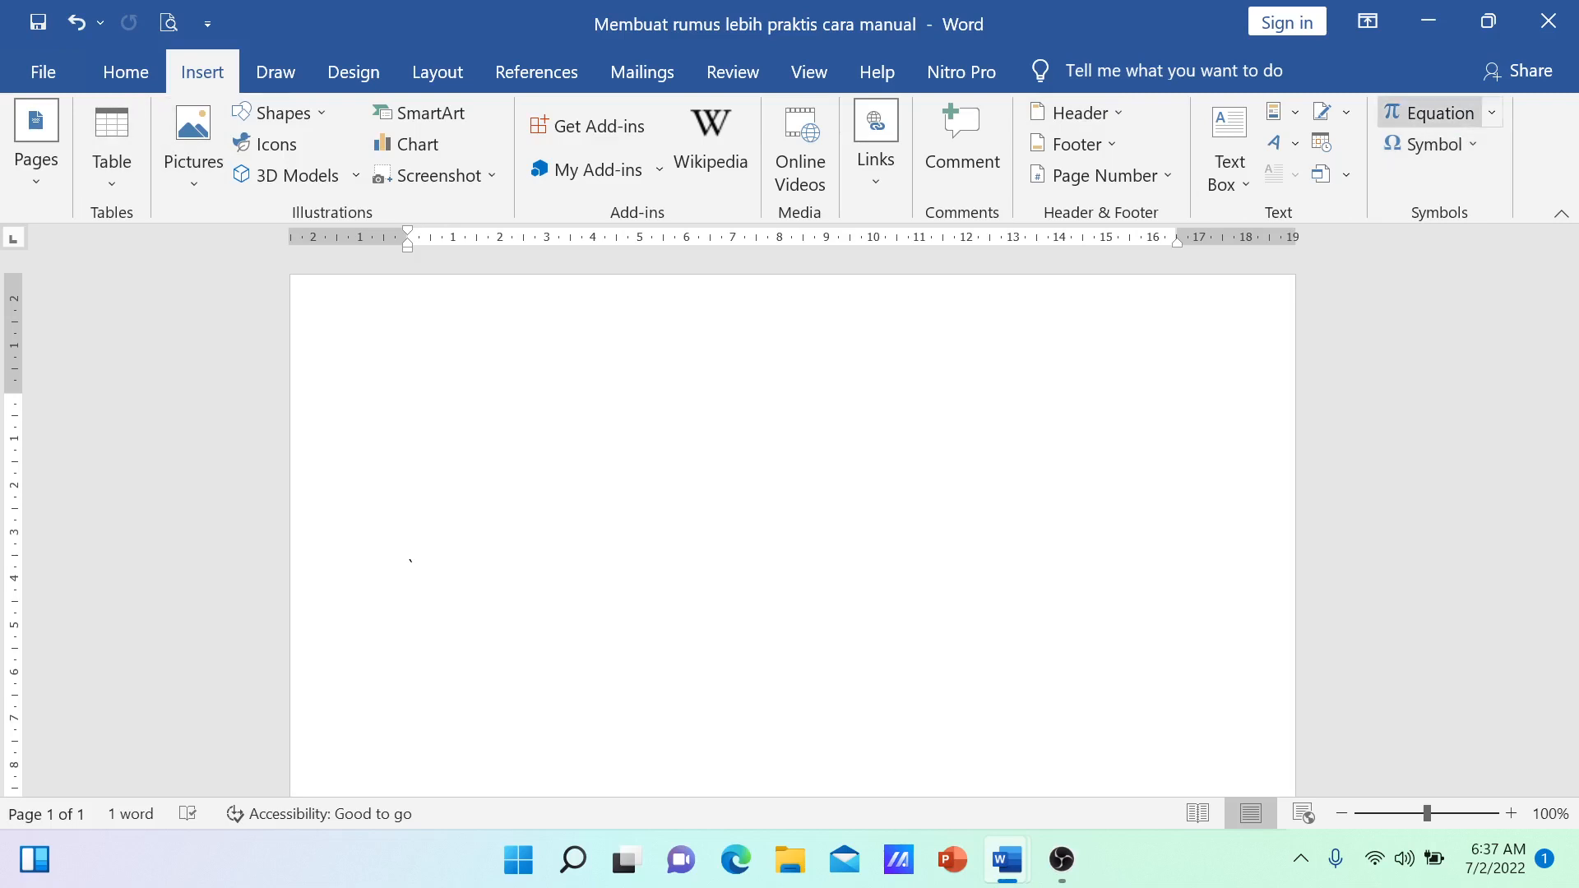
# Insert a blank equation at the start of the document and open Ink Equation for handwriting it
pyautogui.click(126, 71)
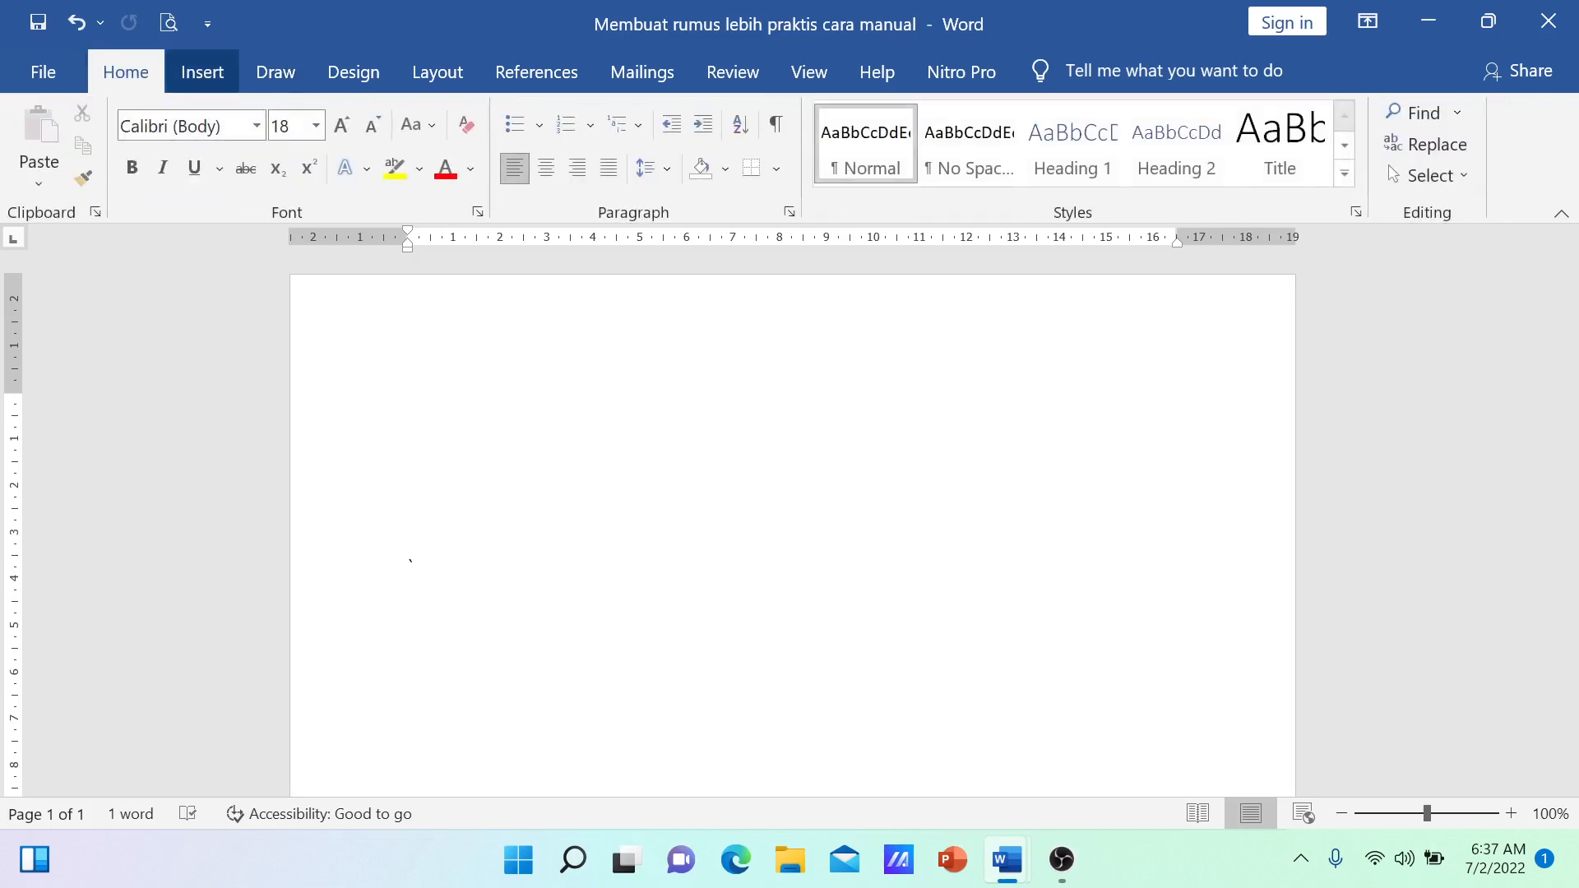
pyautogui.click(203, 71)
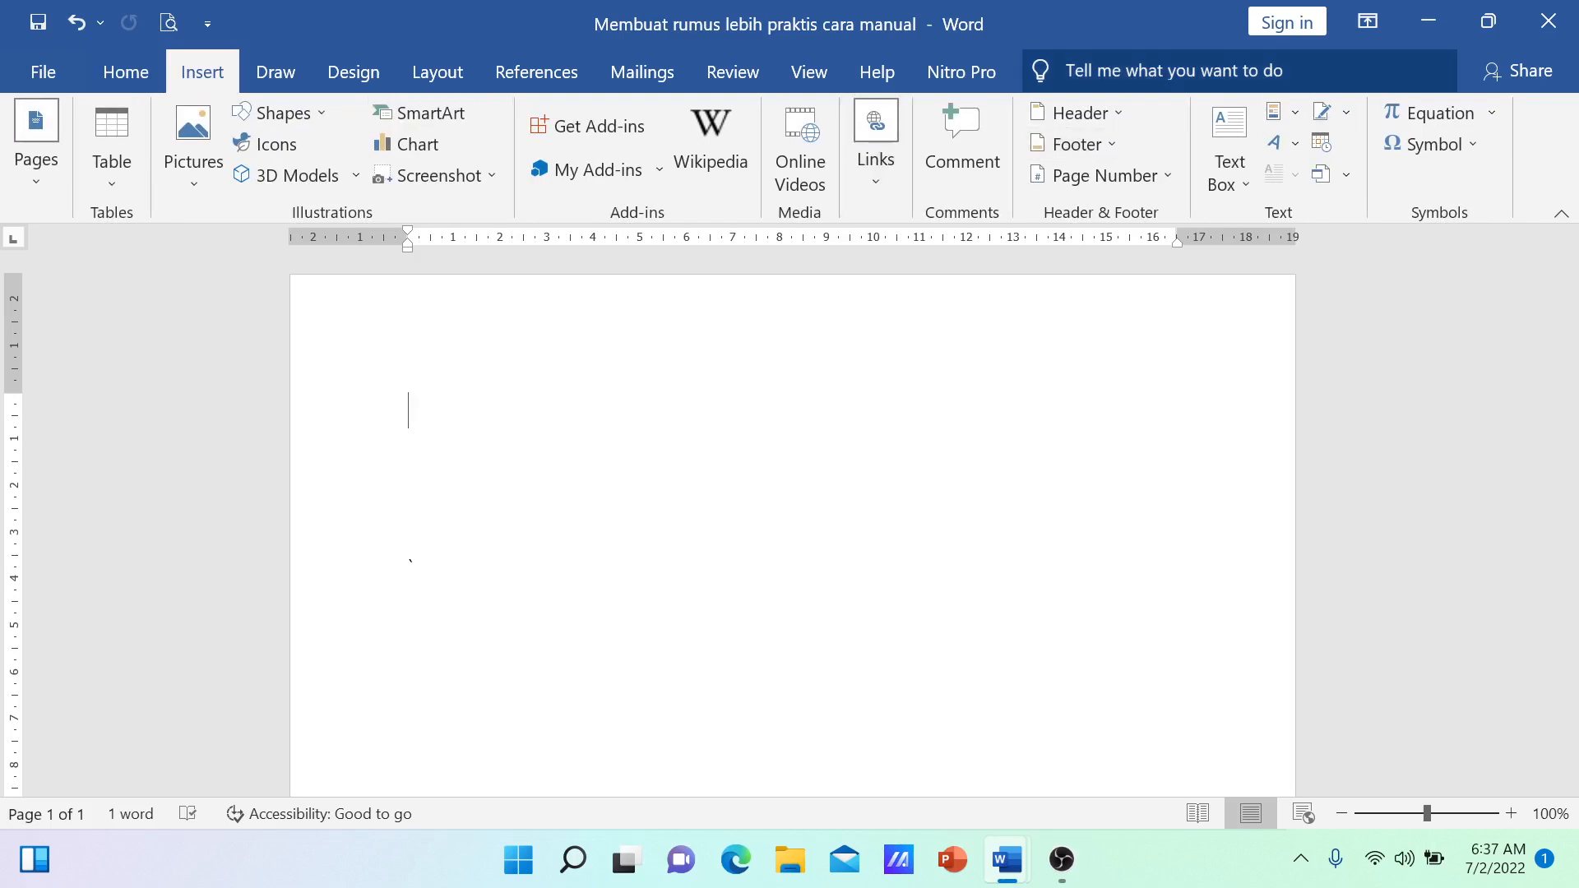
pyautogui.click(1429, 113)
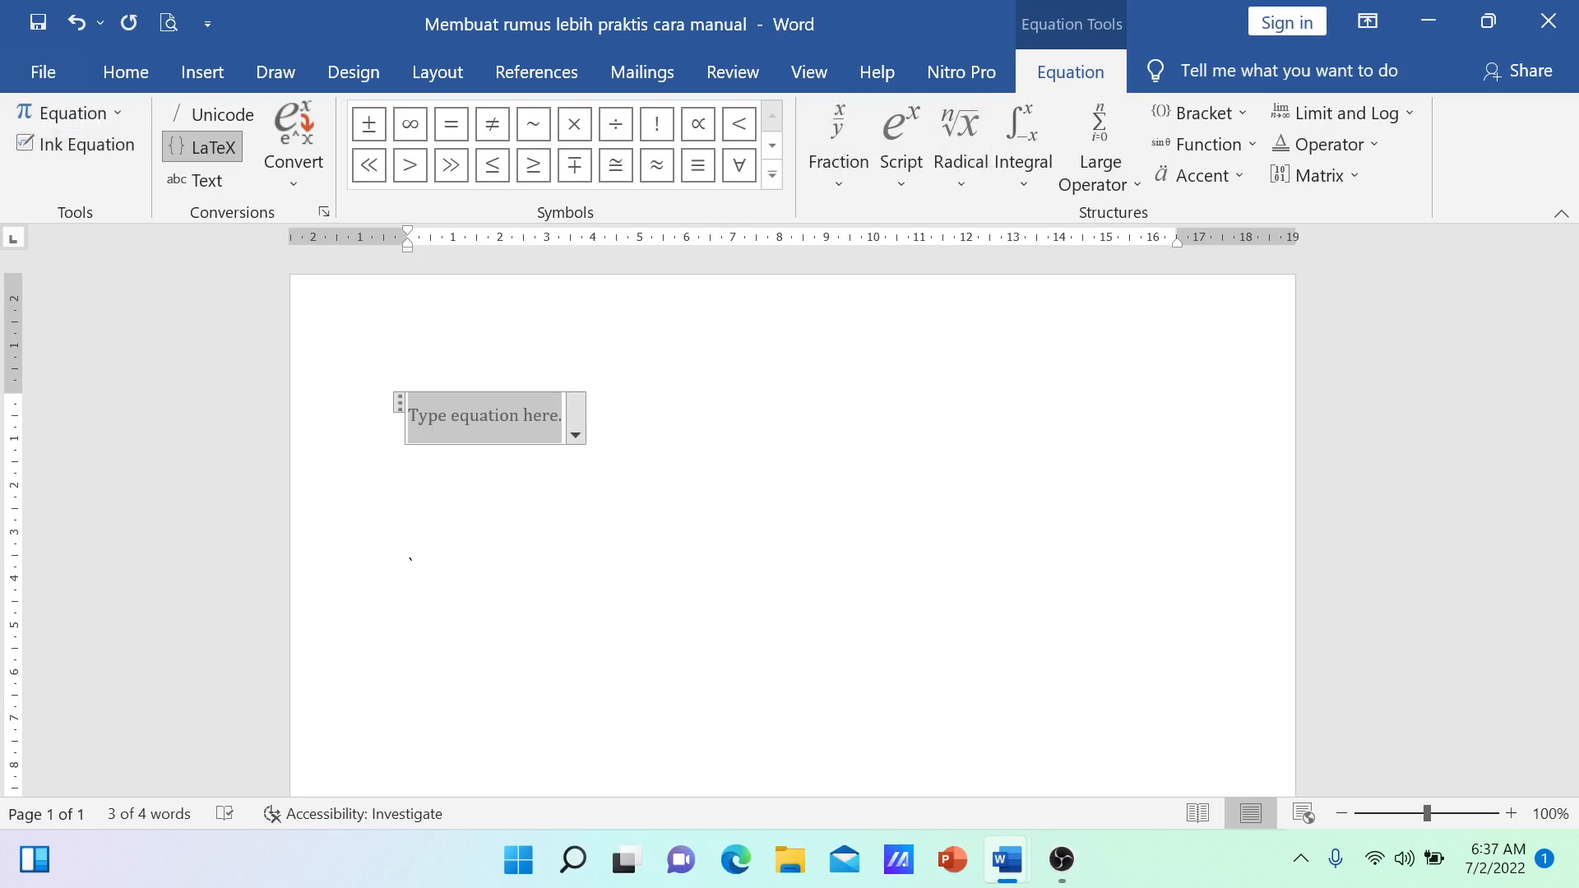
pyautogui.click(76, 144)
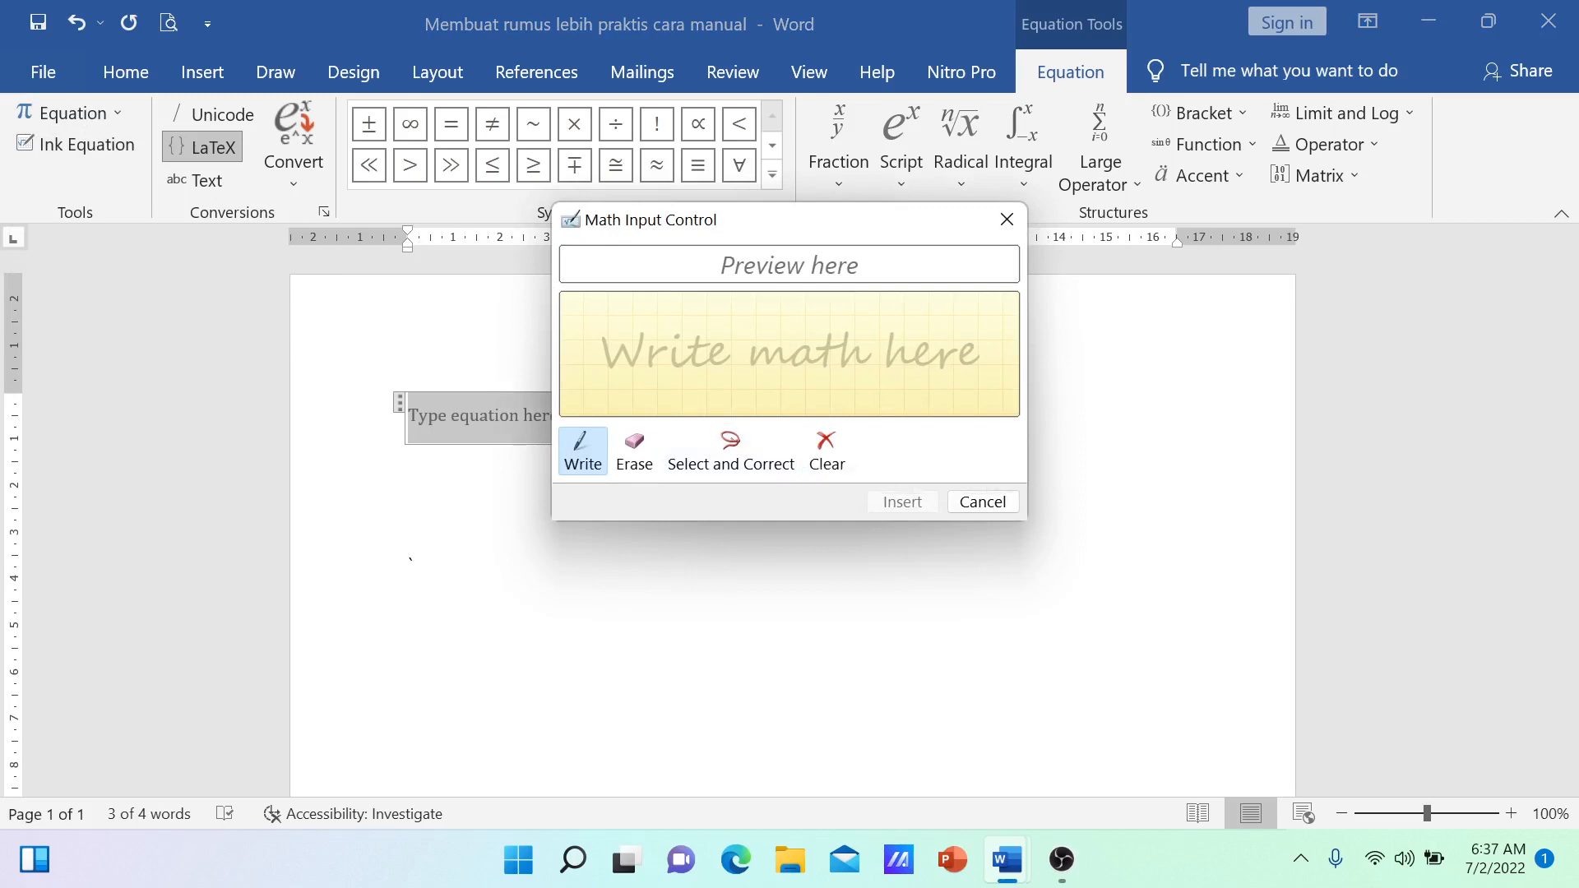
# Handwrite Y = e with the exponent x and draw a fraction bar beneath the e term
pyautogui.moveTo(598, 347)
pyautogui.mouseDown()
pyautogui.moveTo(630, 346)
pyautogui.moveTo(616, 403)
pyautogui.moveTo(683, 382)
pyautogui.moveTo(684, 364)
pyautogui.moveTo(757, 352)
pyautogui.mouseUp()
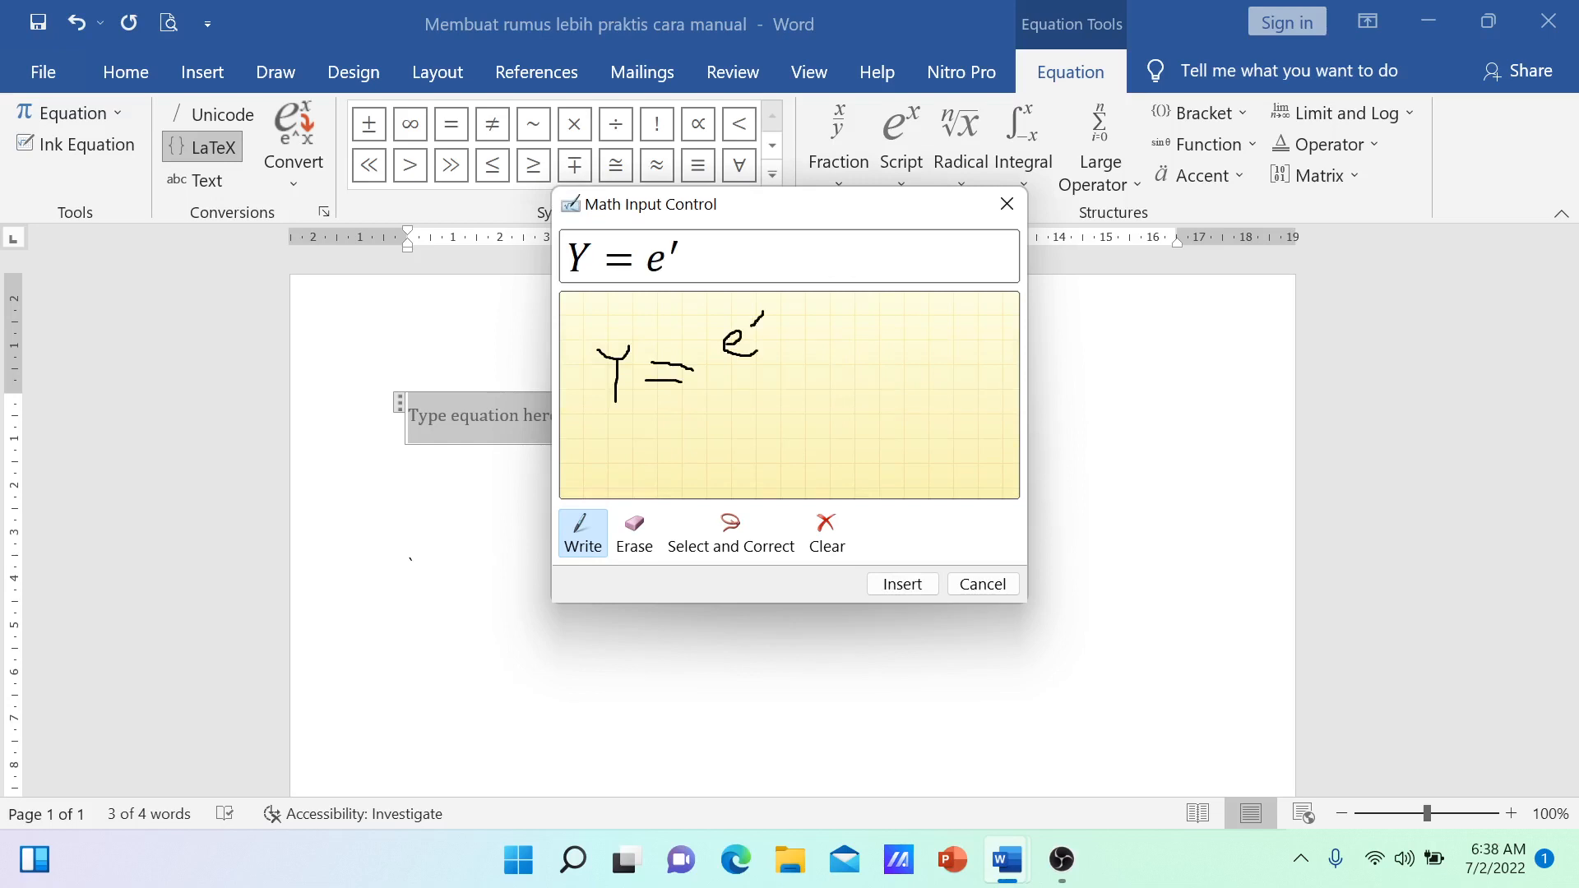
pyautogui.moveTo(763, 312)
pyautogui.mouseDown()
pyautogui.moveTo(779, 329)
pyautogui.moveTo(756, 325)
pyautogui.mouseUp()
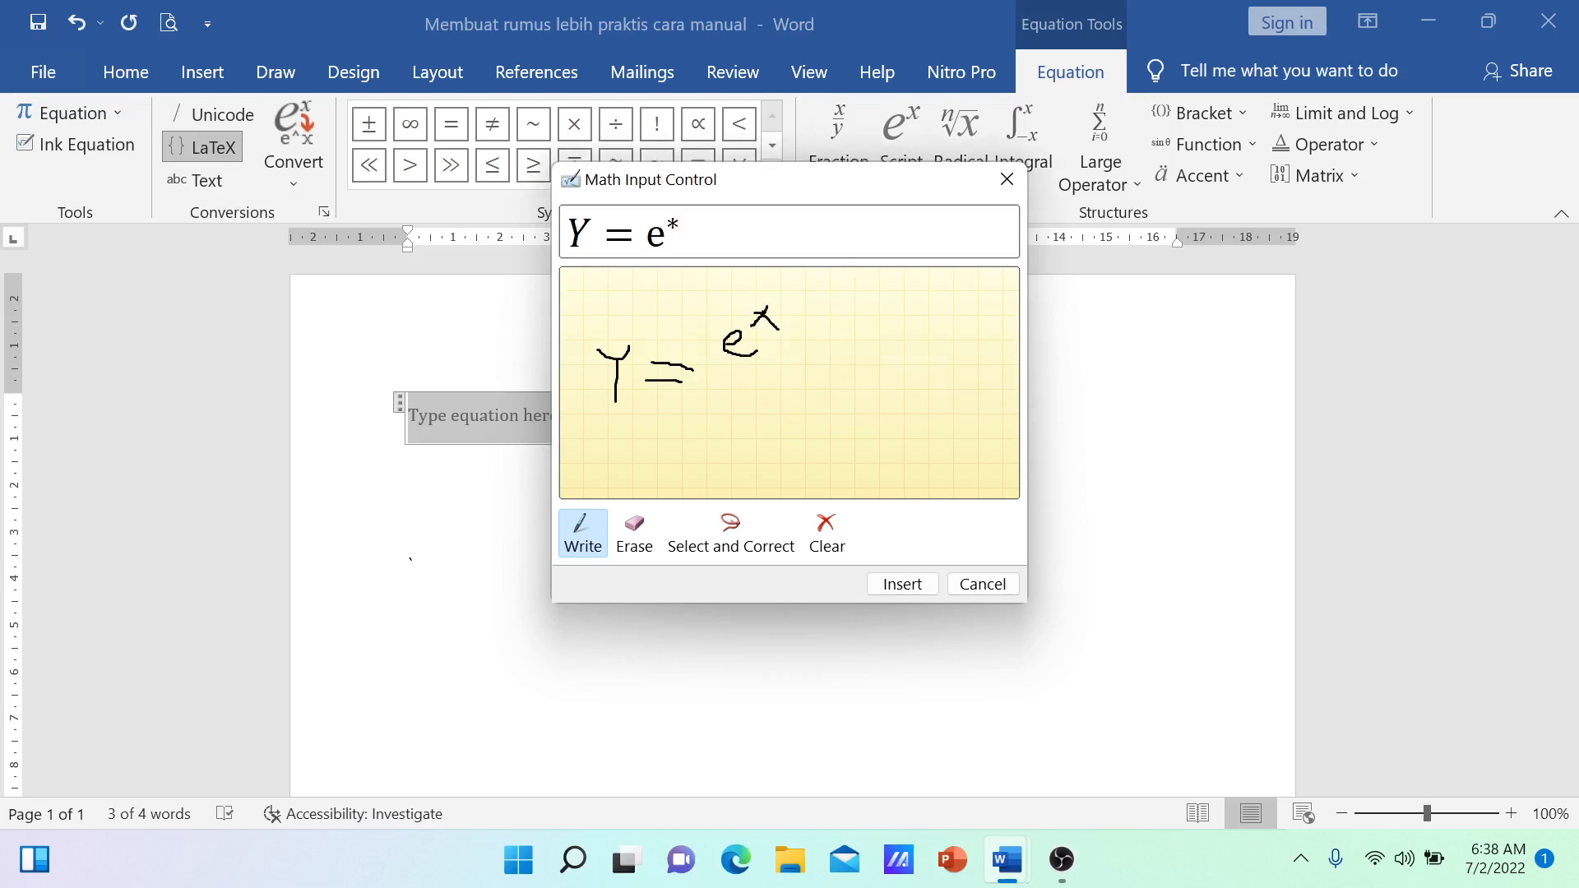
pyautogui.moveTo(743, 304); pyautogui.dragTo(759, 314)
pyautogui.moveTo(714, 370); pyautogui.dragTo(814, 372)
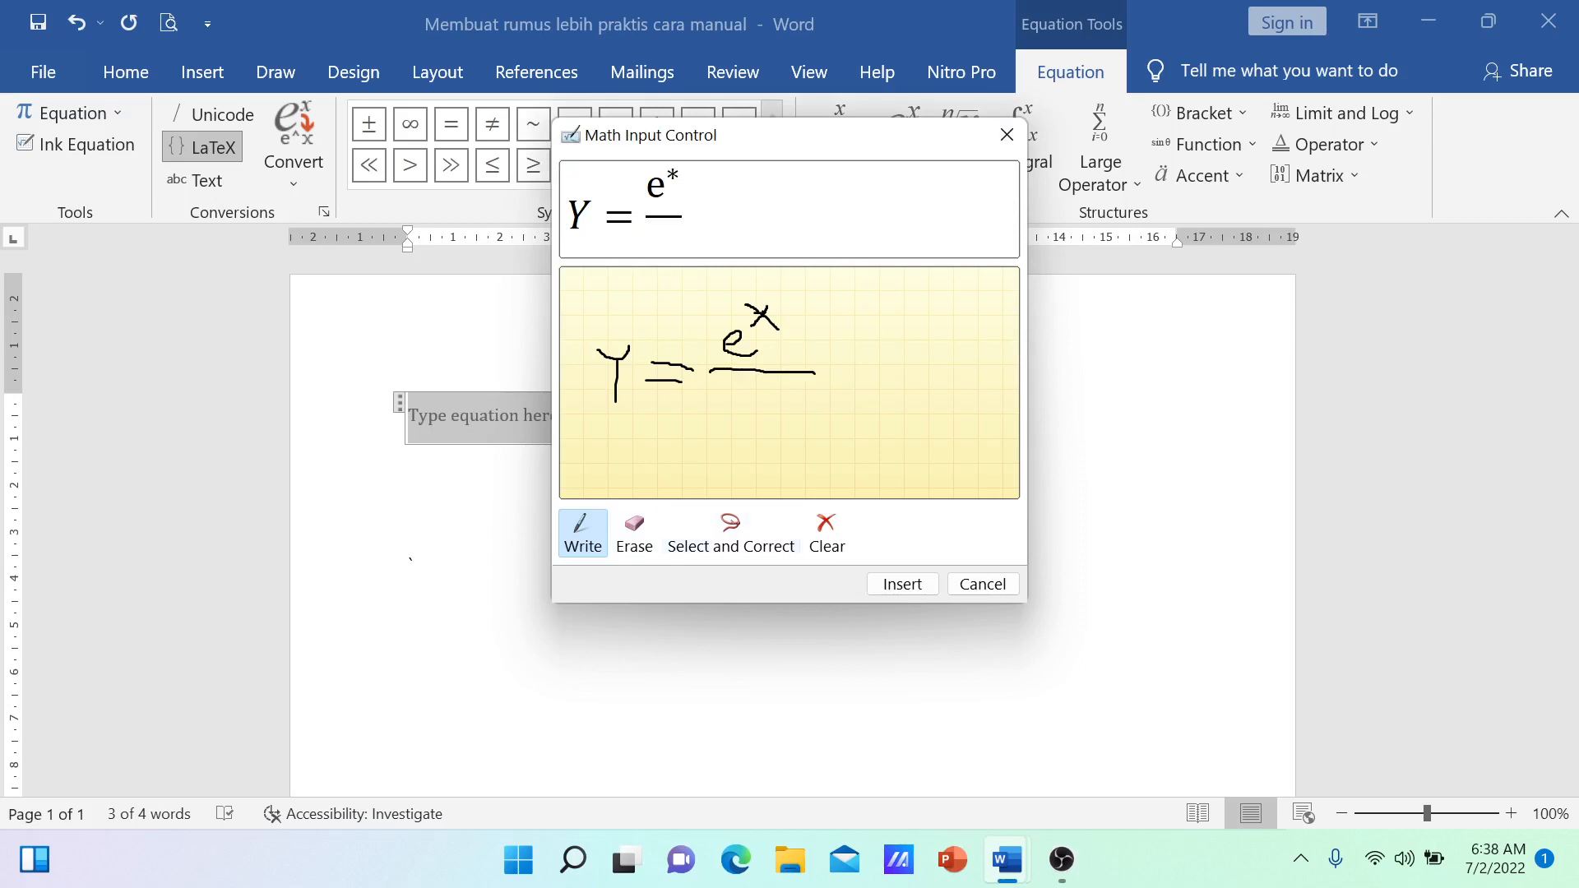
# Erase the misrecognized exponent above the fraction bar and rewrite it as x
pyautogui.click(634, 534)
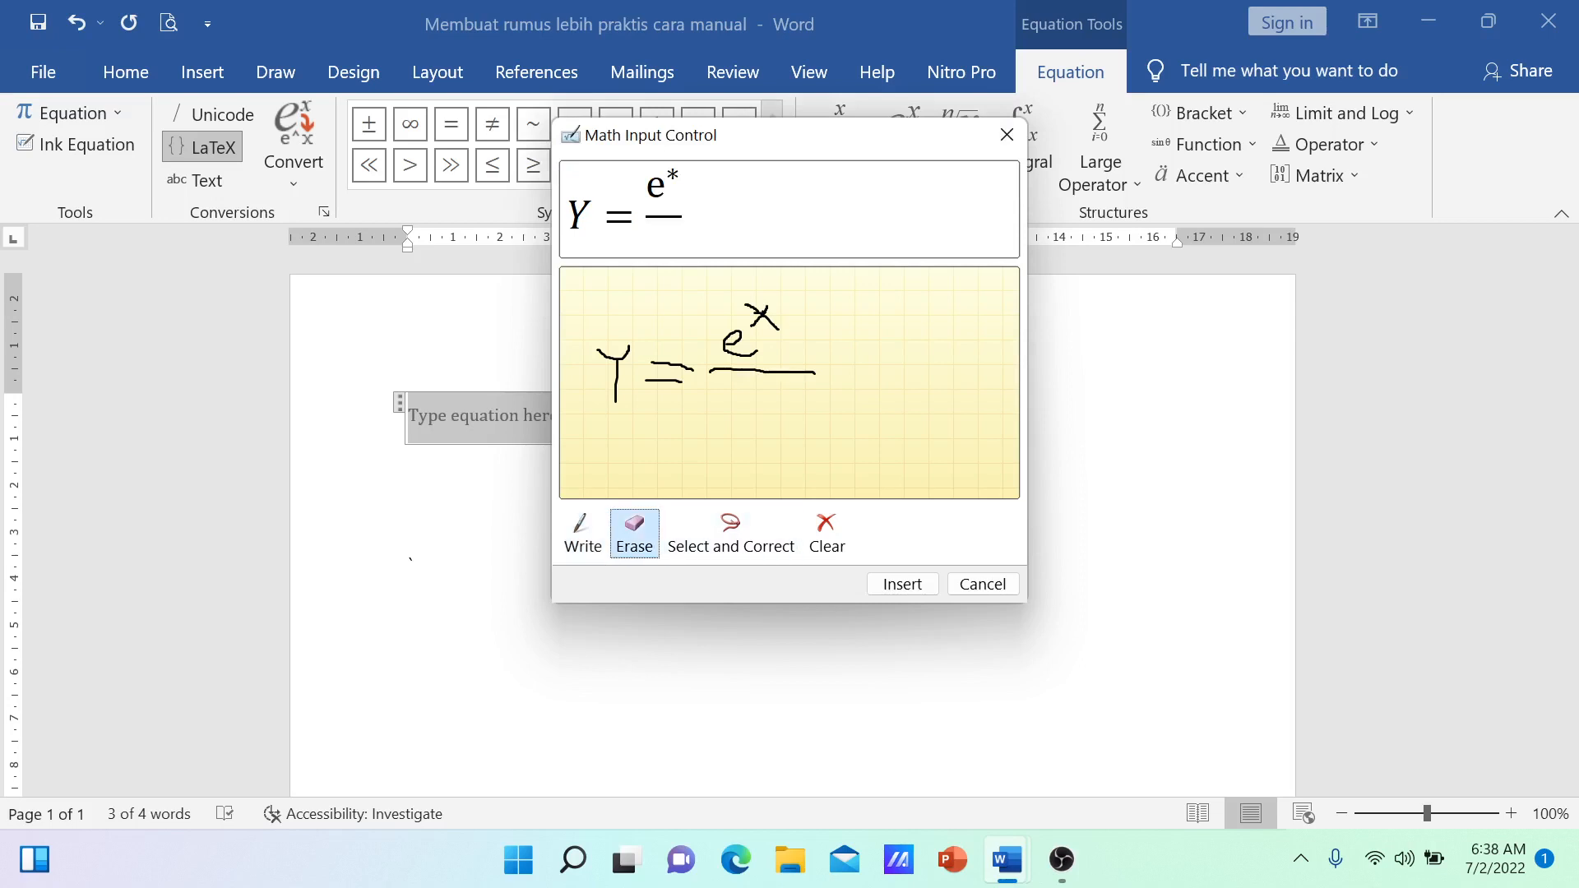
pyautogui.click(760, 317)
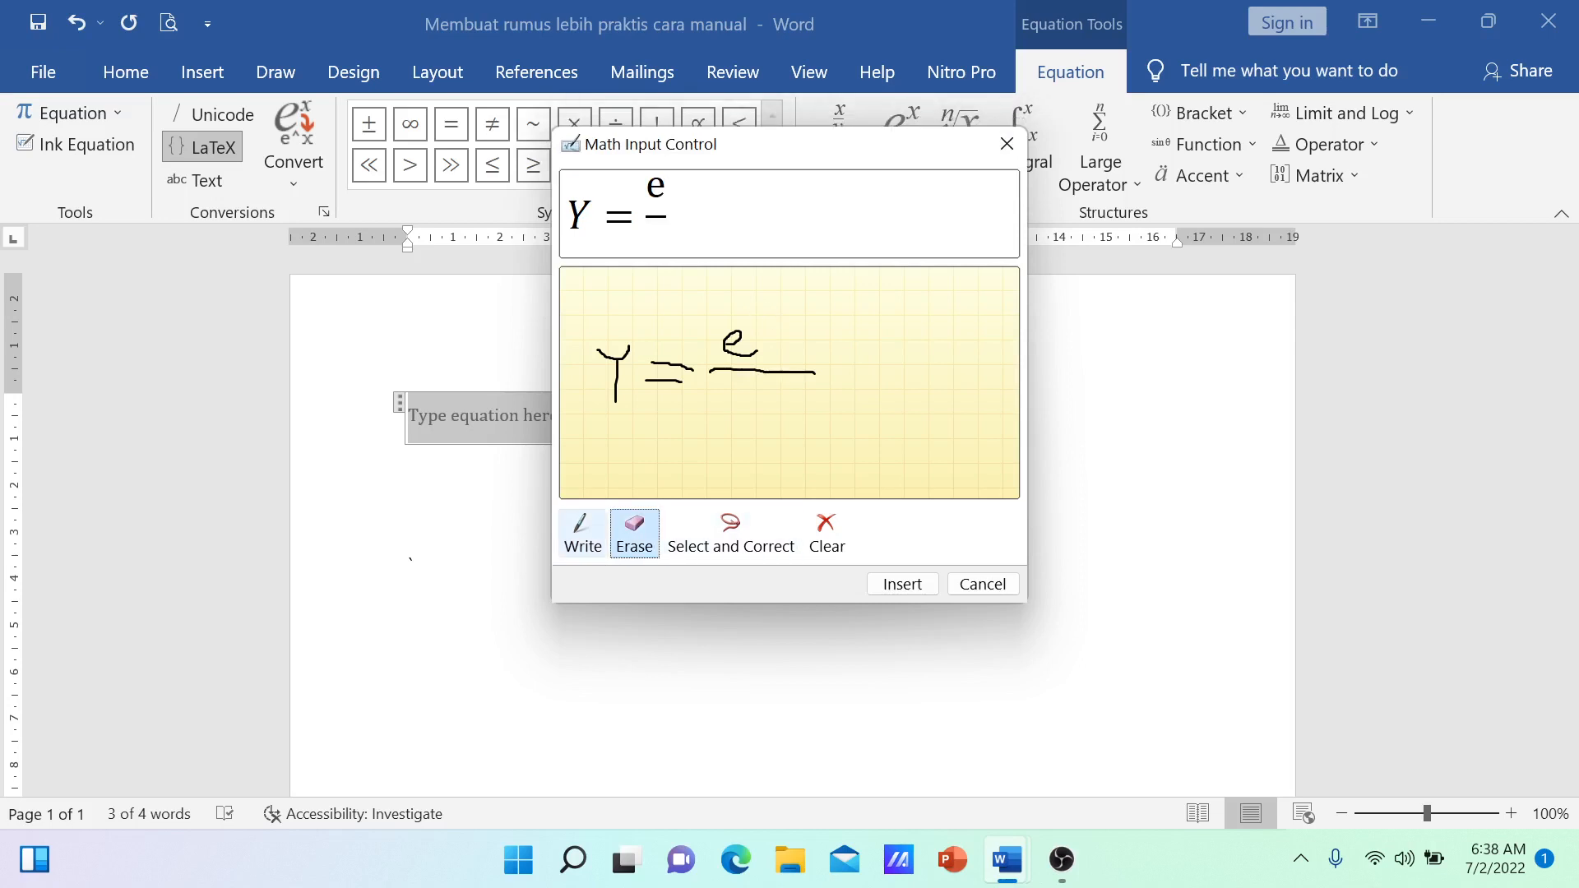
pyautogui.click(583, 533)
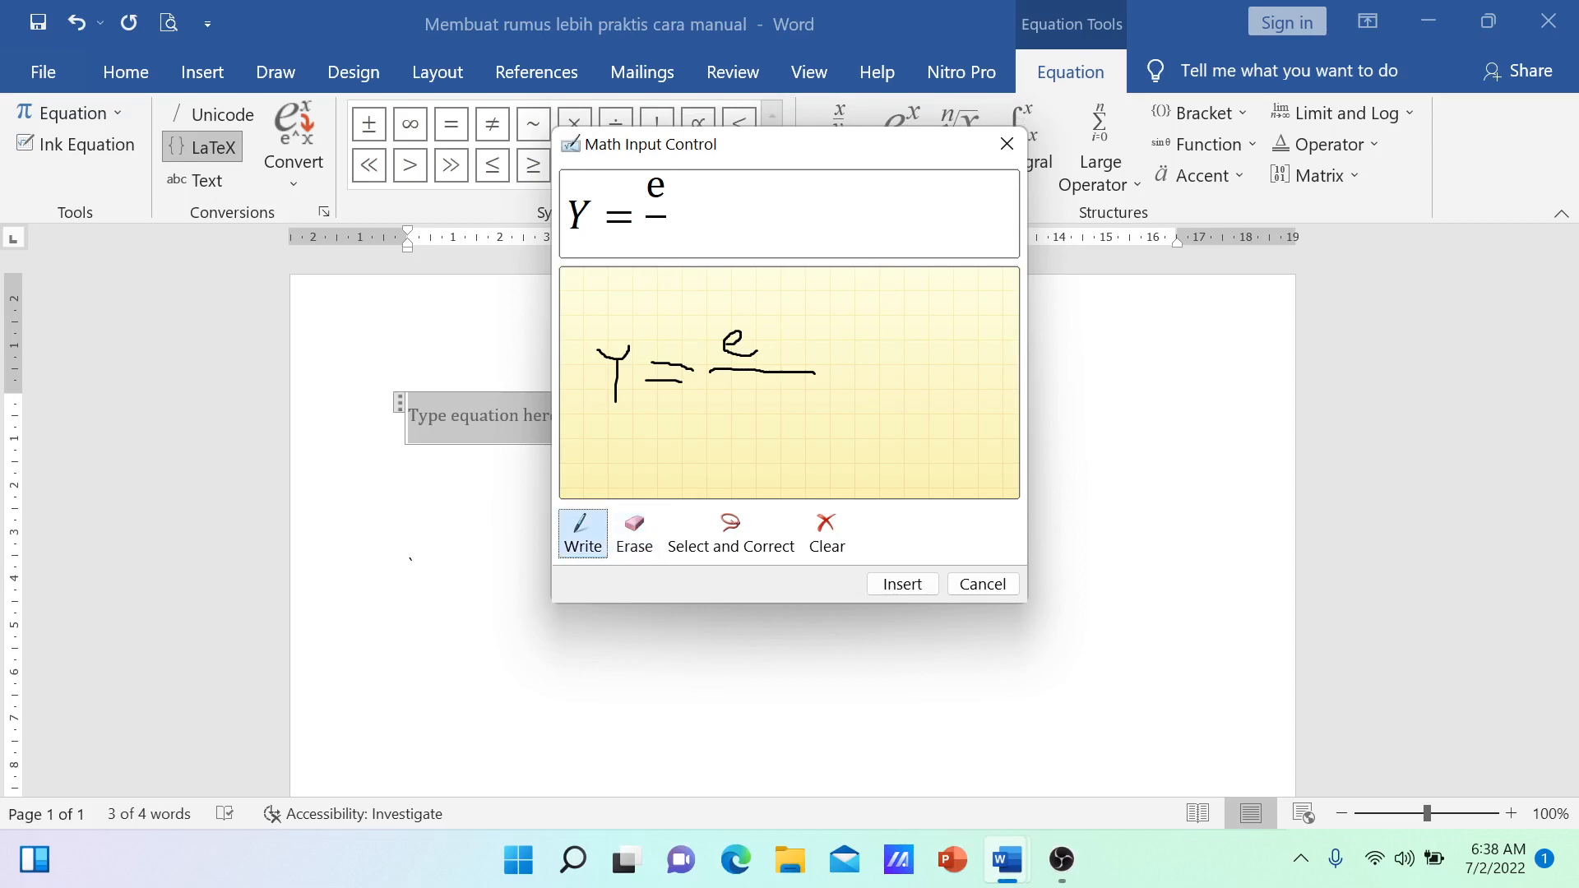
pyautogui.moveTo(766, 306)
pyautogui.mouseDown()
pyautogui.moveTo(753, 328)
pyautogui.moveTo(770, 322)
pyautogui.mouseUp()
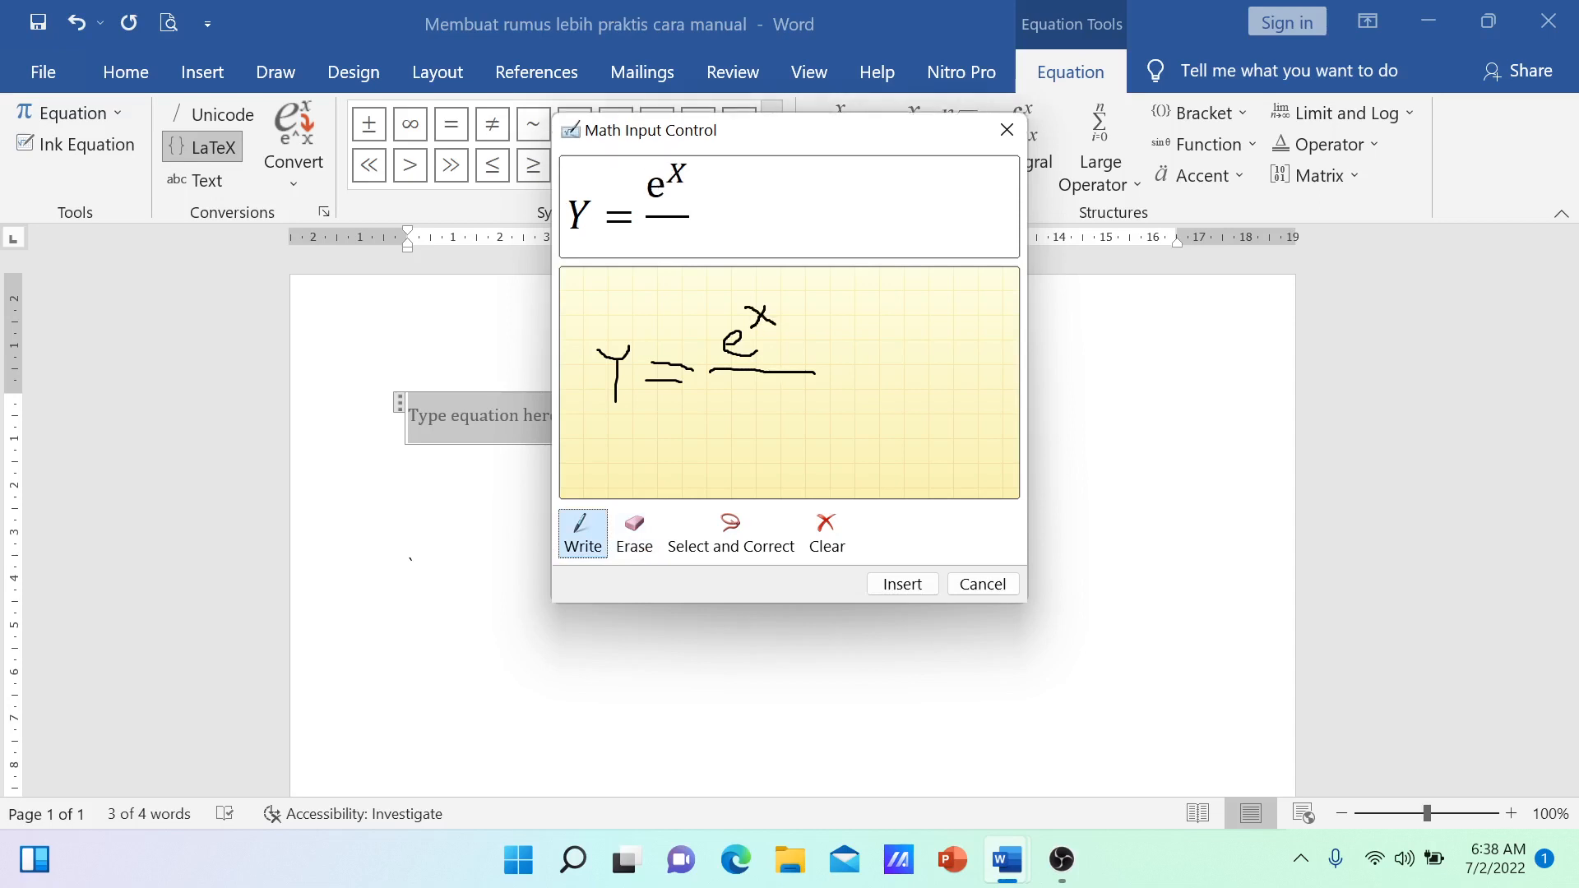
# Handwrite the denominator as the square root of 16/n + 8², and extend the root and fraction bars over it
pyautogui.moveTo(713, 390)
pyautogui.mouseDown()
pyautogui.moveTo(723, 437)
pyautogui.moveTo(740, 391)
pyautogui.moveTo(765, 376)
pyautogui.moveTo(845, 382)
pyautogui.moveTo(759, 415)
pyautogui.moveTo(783, 407)
pyautogui.moveTo(797, 422)
pyautogui.moveTo(771, 444)
pyautogui.moveTo(886, 400)
pyautogui.mouseUp()
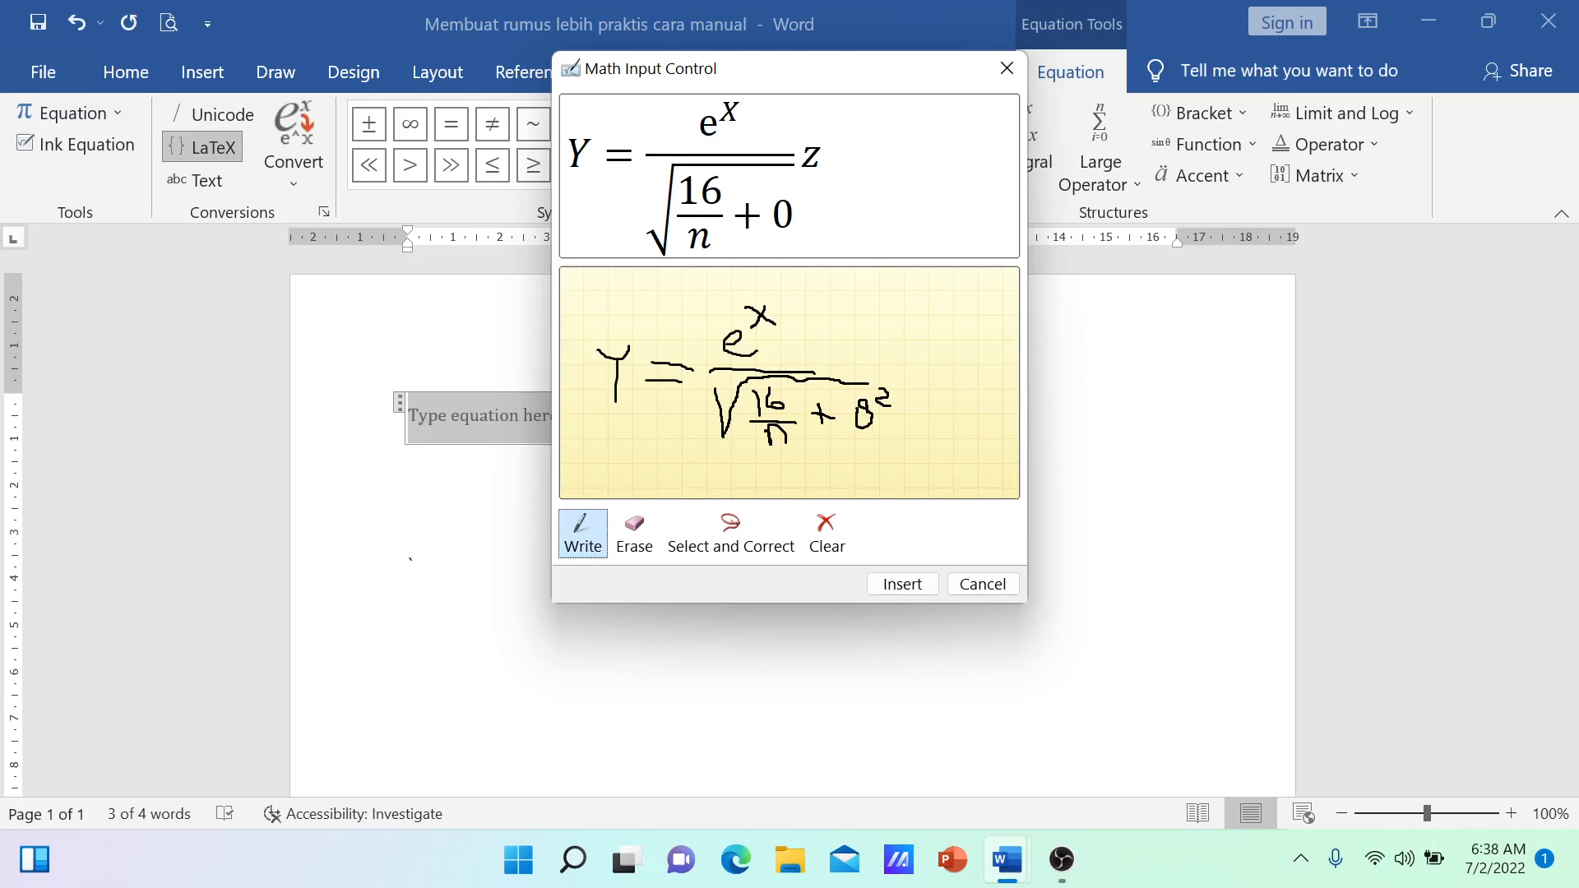
pyautogui.moveTo(888, 380); pyautogui.dragTo(909, 378)
pyautogui.moveTo(816, 372); pyautogui.dragTo(918, 370)
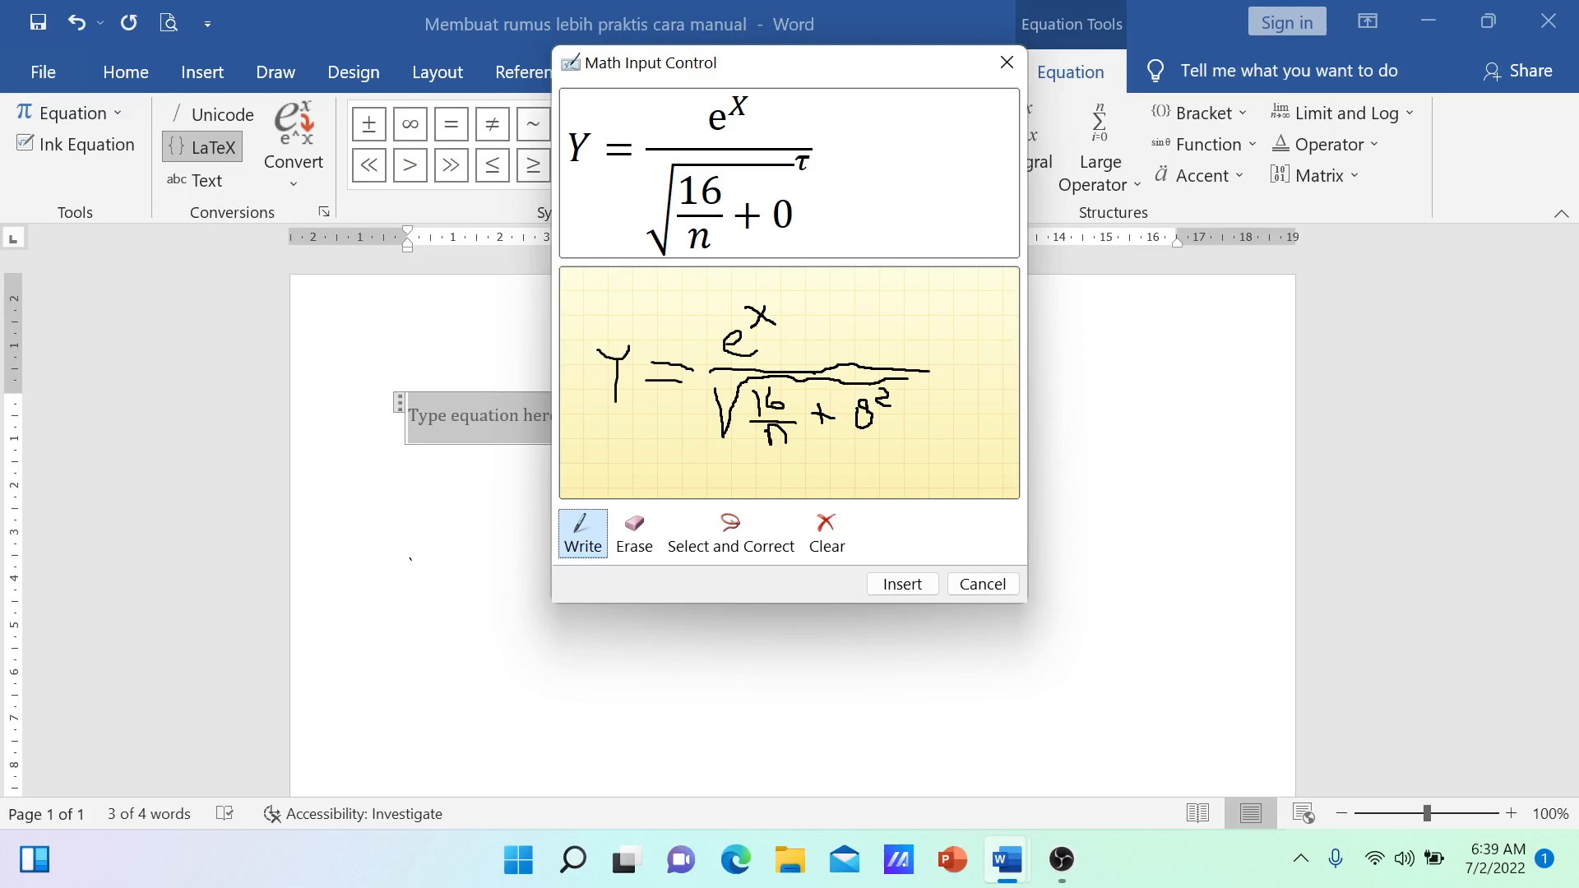
# Erase and rewrite the 8² term under the root, and insert the handwritten equation into the document
pyautogui.click(634, 532)
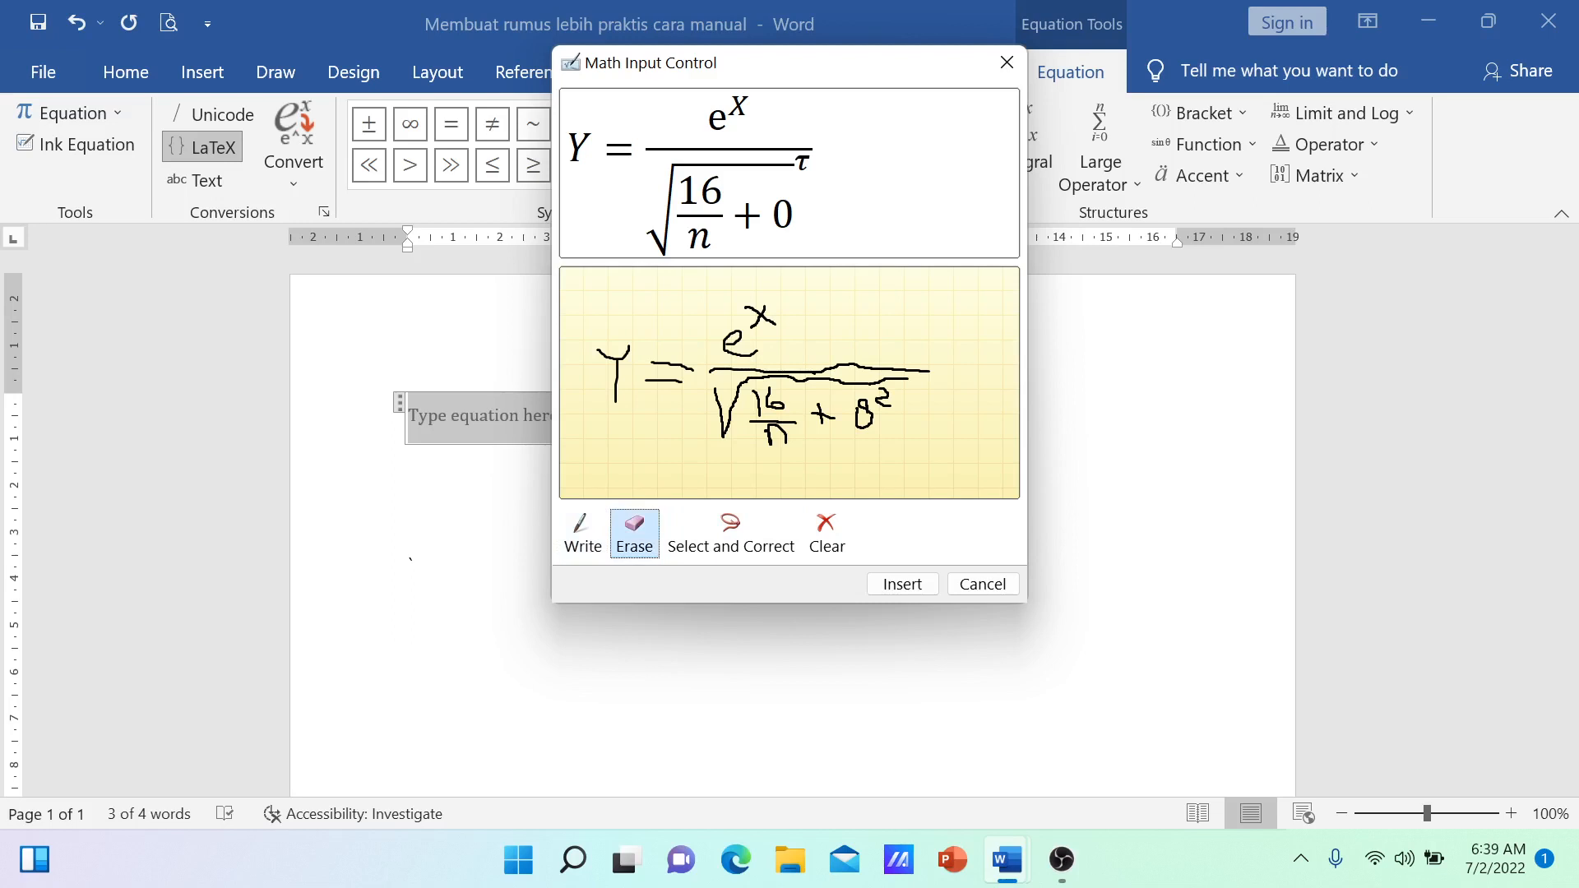
pyautogui.moveTo(863, 415); pyautogui.dragTo(883, 398)
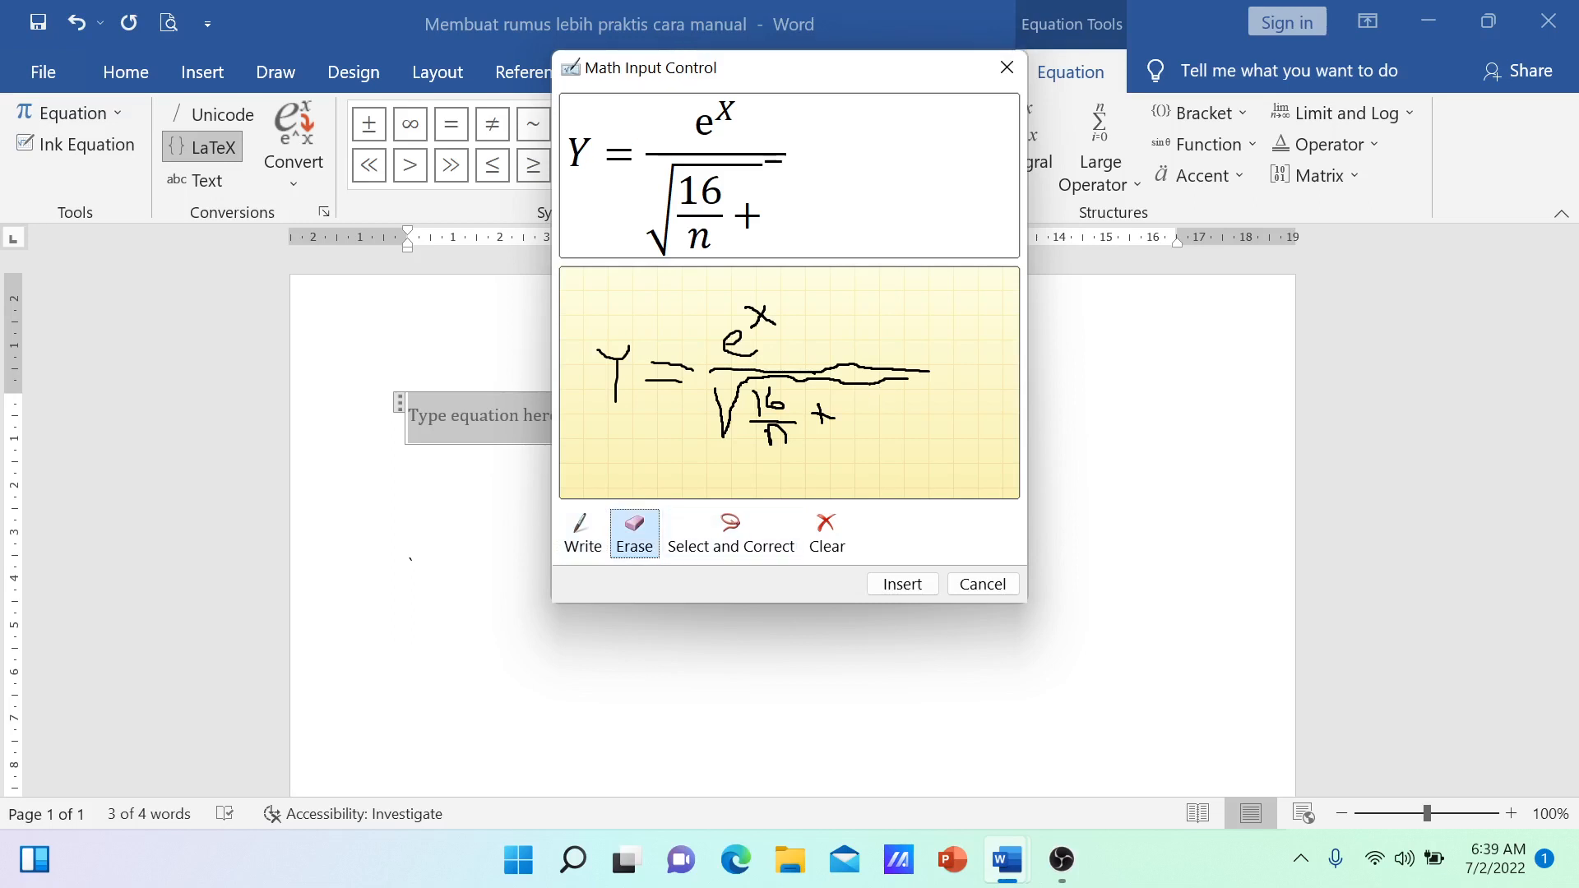
pyautogui.click(582, 533)
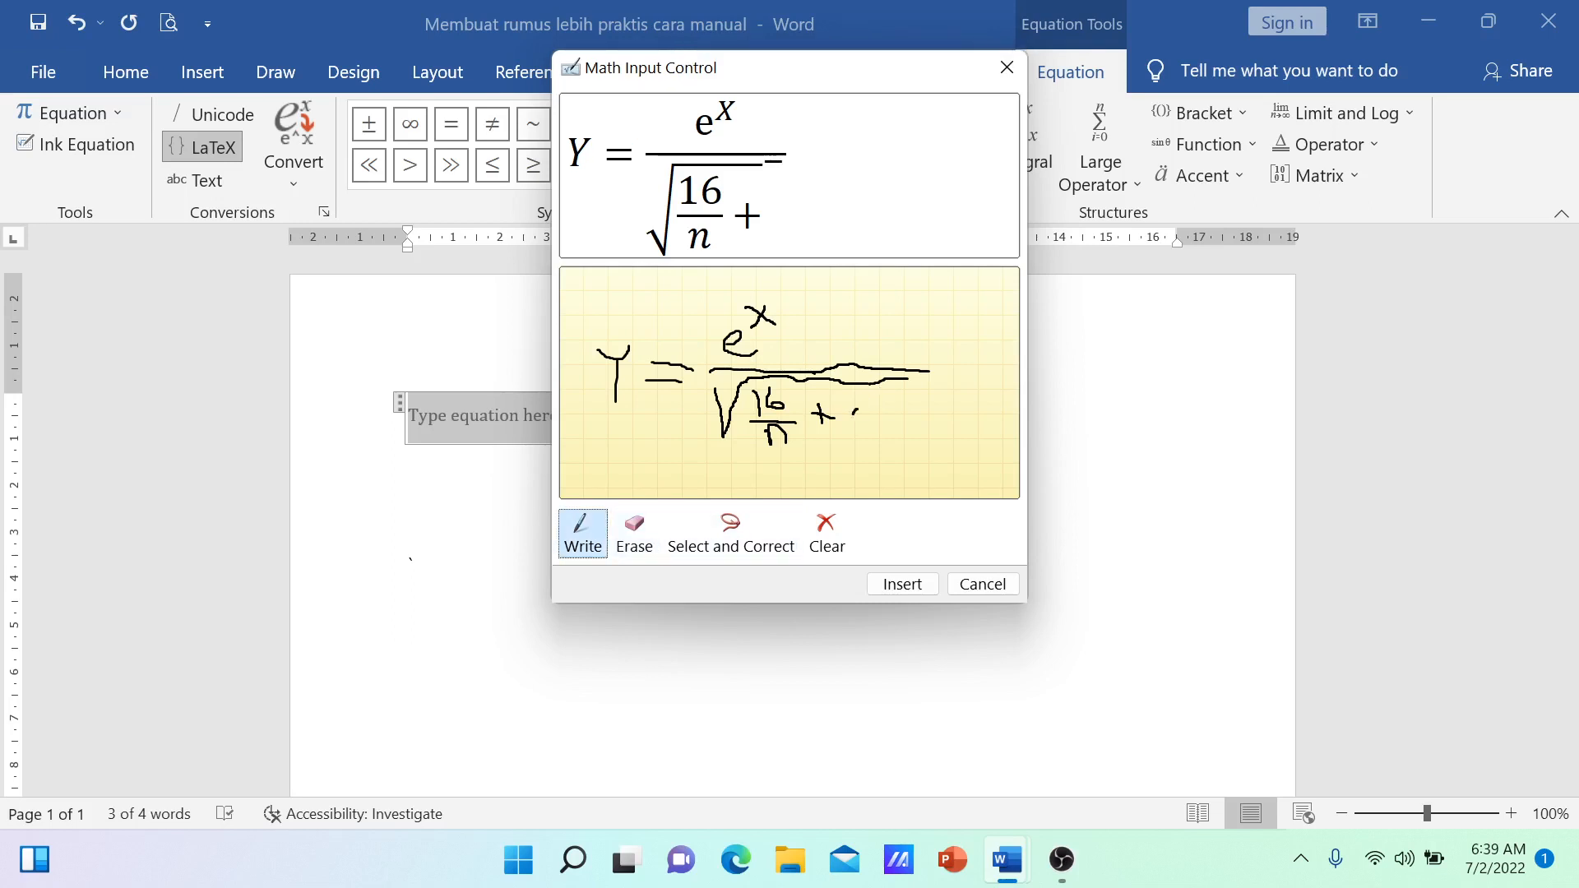
pyautogui.moveTo(855, 411)
pyautogui.mouseDown()
pyautogui.moveTo(866, 428)
pyautogui.moveTo(860, 397)
pyautogui.mouseUp()
pyautogui.moveTo(888, 400); pyautogui.dragTo(897, 406)
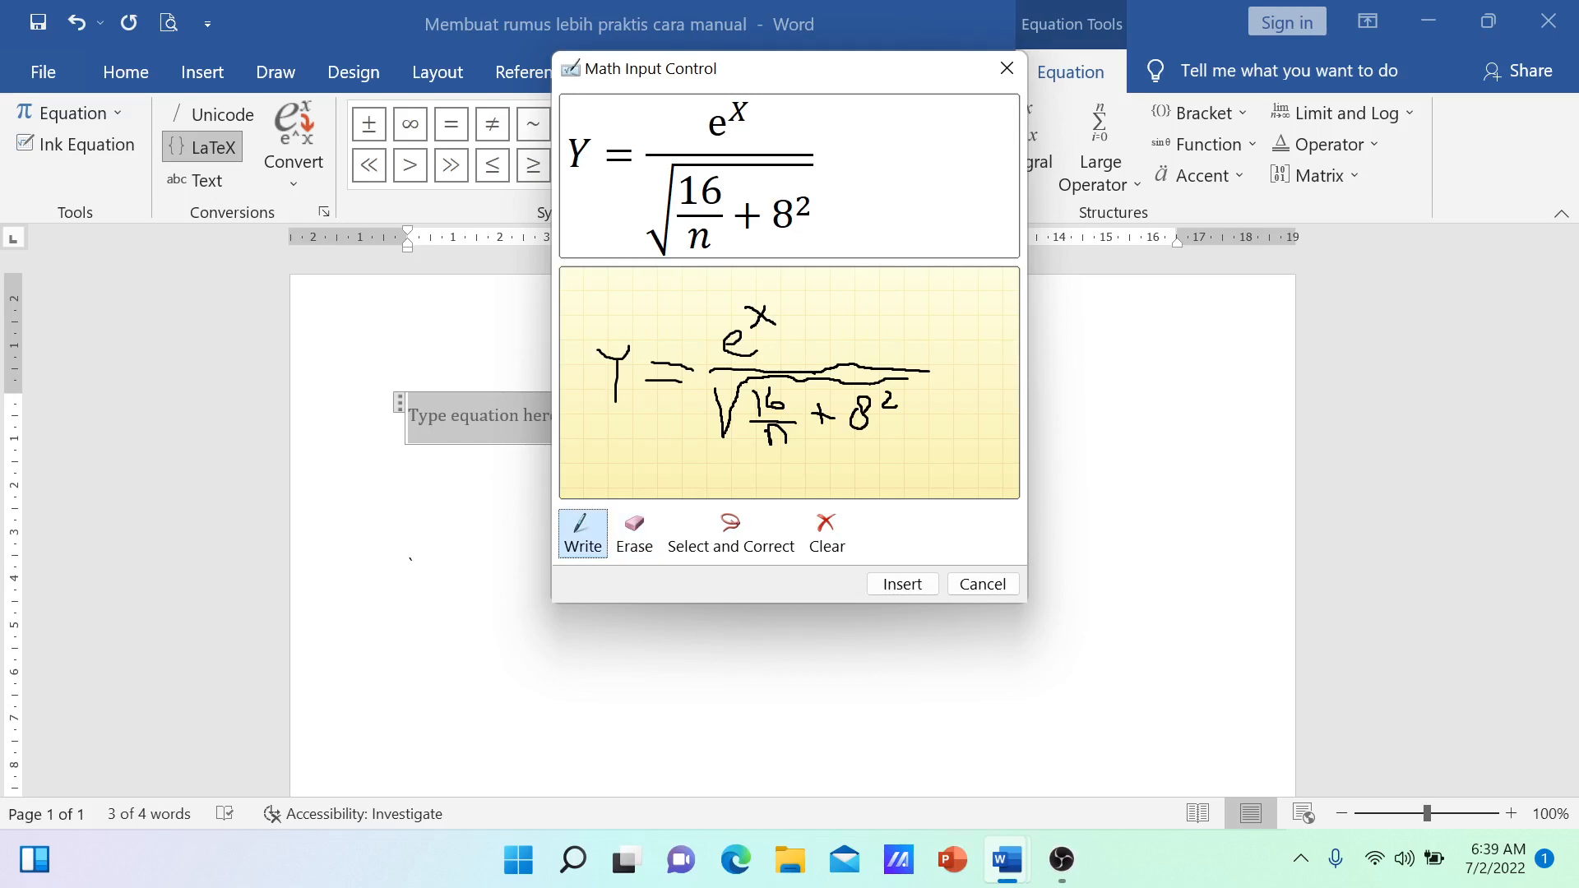
pyautogui.click(902, 584)
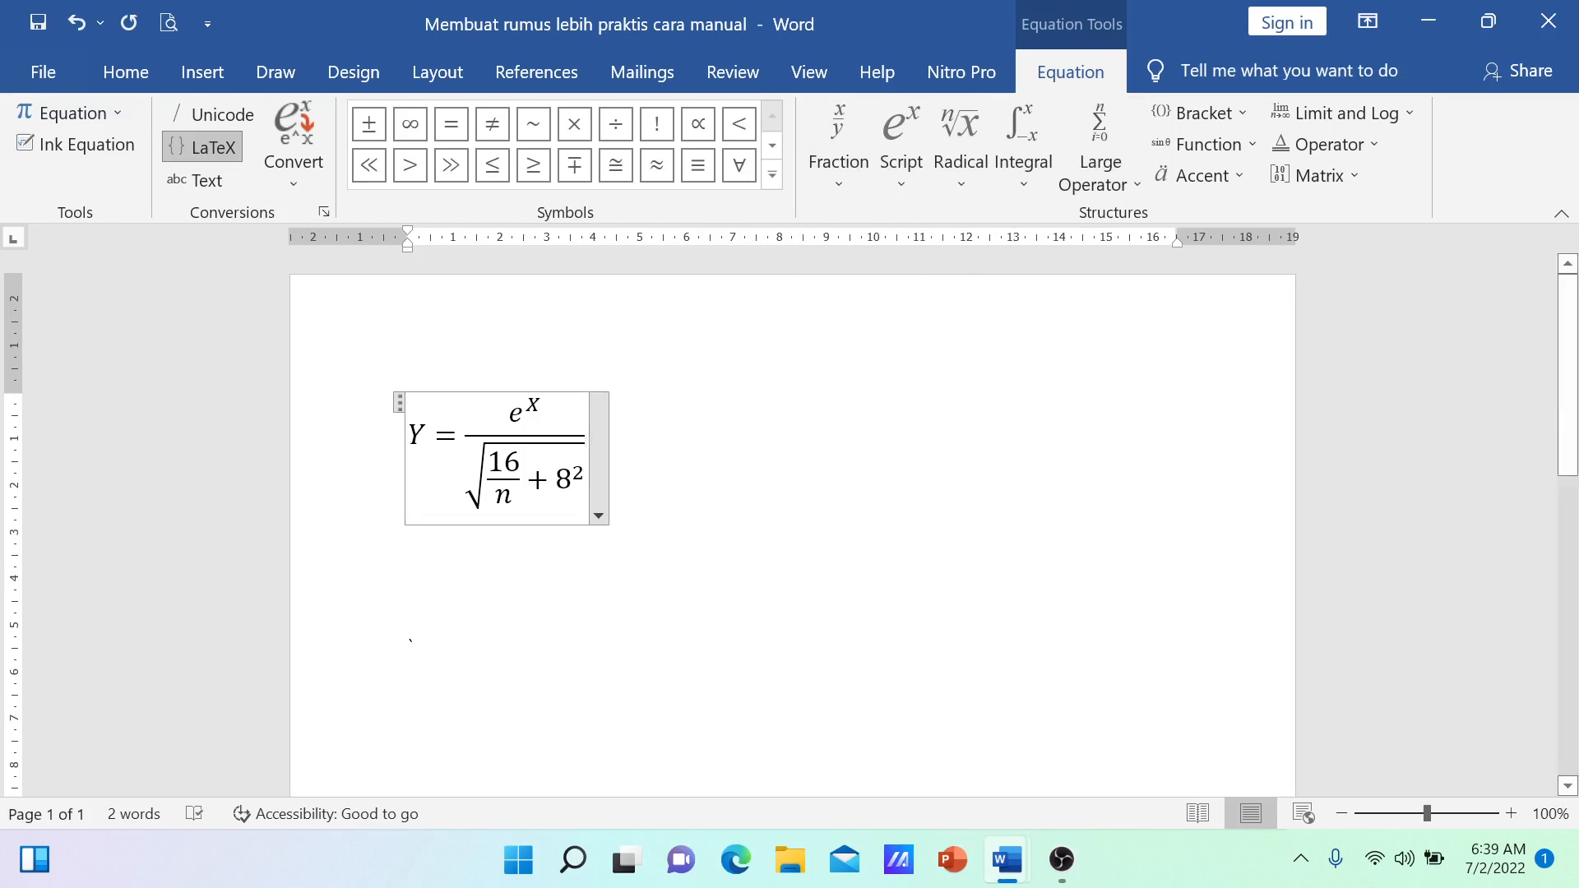
pyautogui.press('Right')
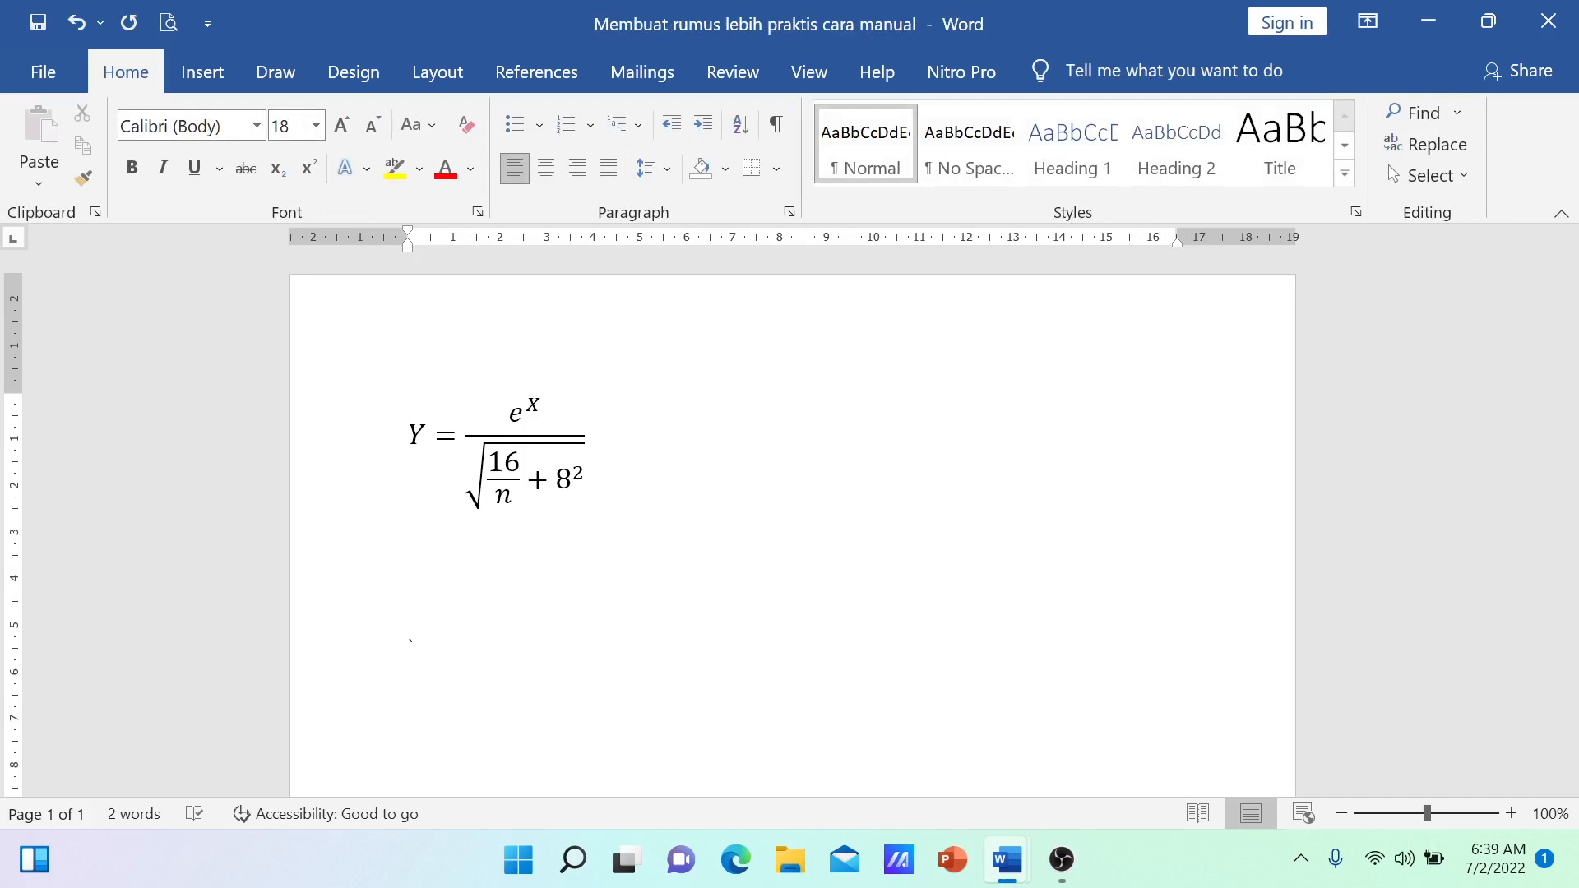
pyautogui.click(201, 72)
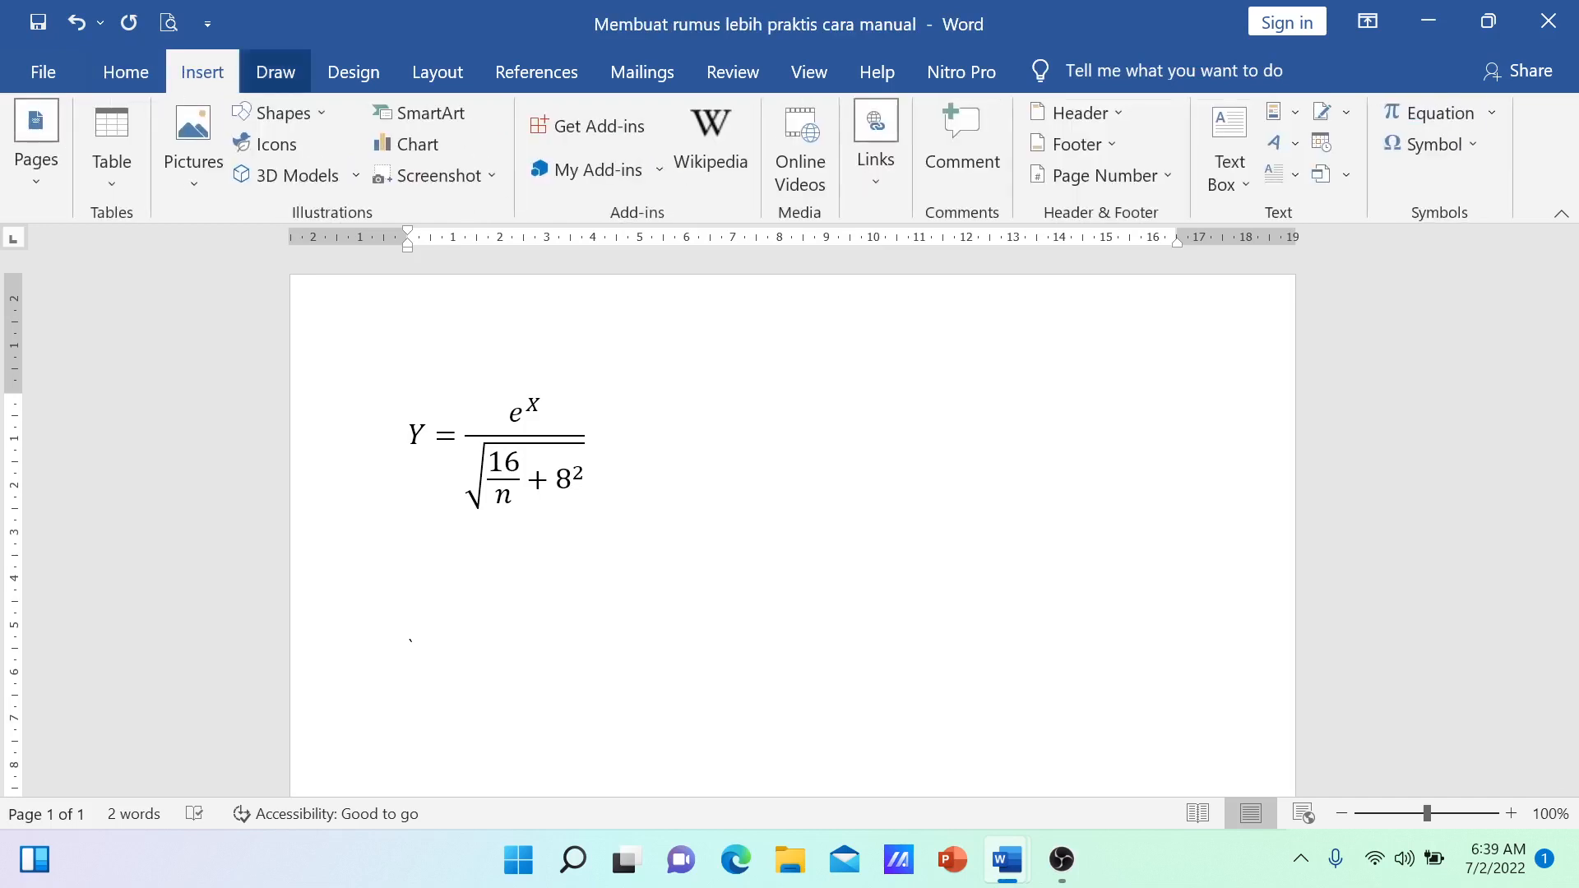
pyautogui.click(1419, 112)
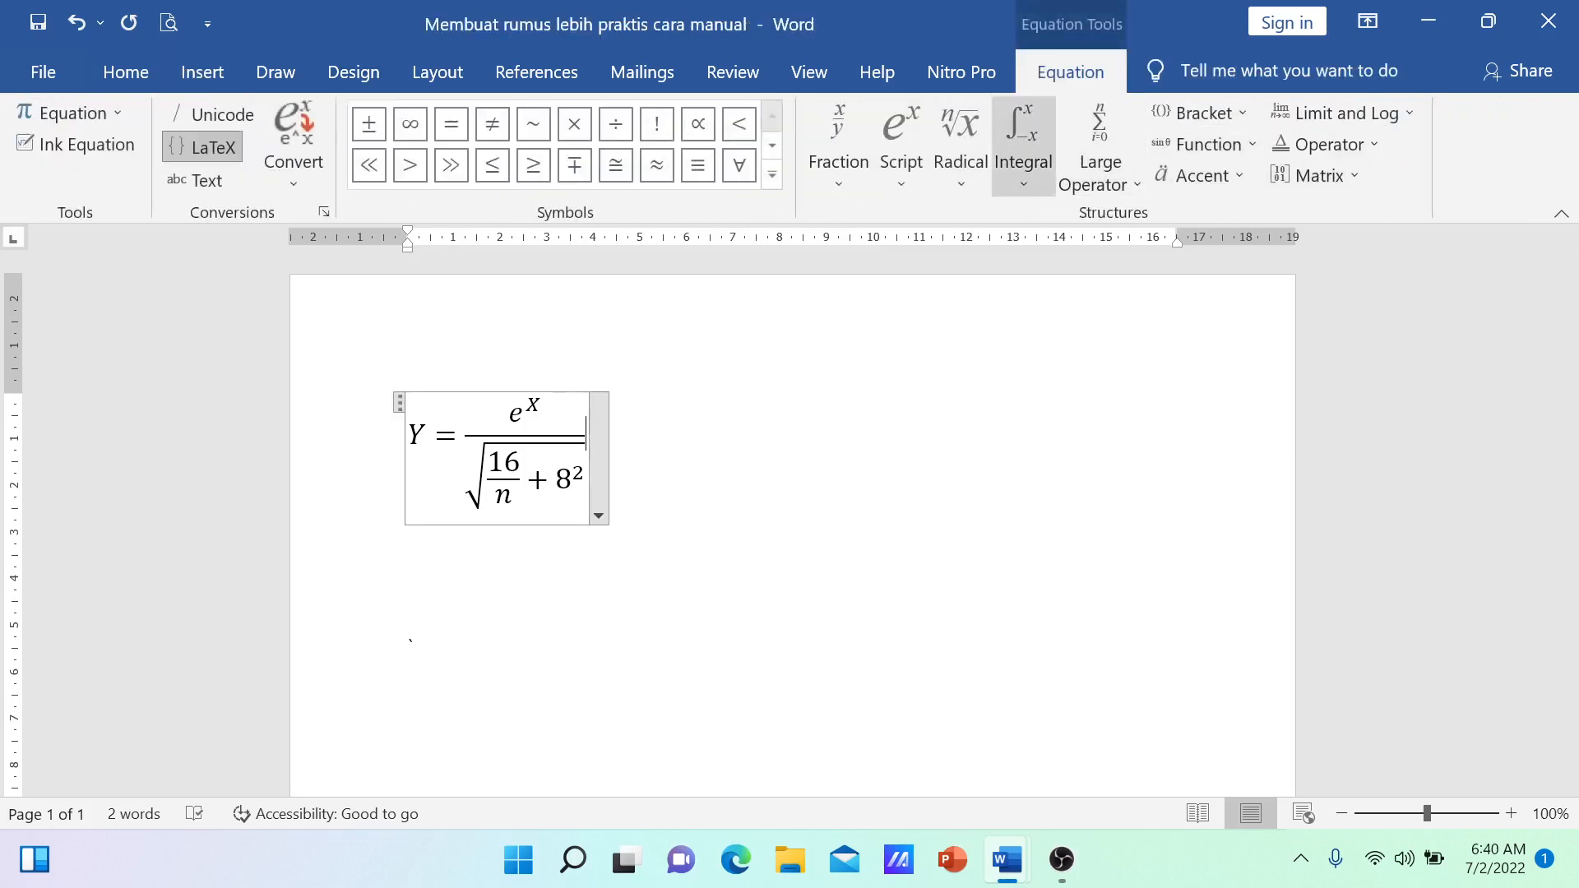
pyautogui.click(740, 453)
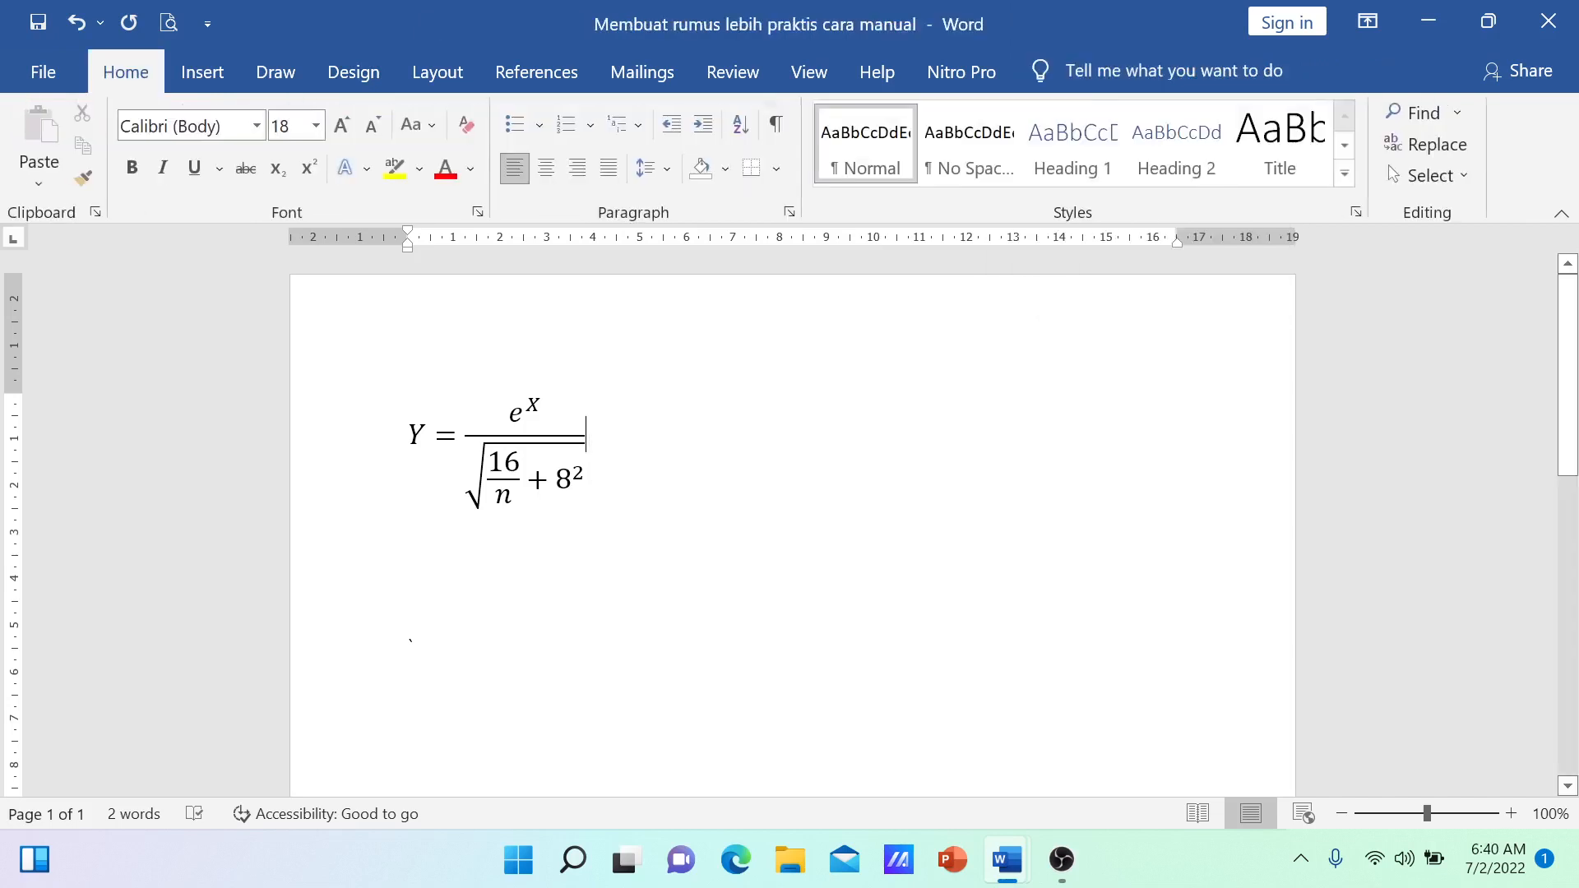
# Insert a second blank equation two lines below the first one and open Ink Equation for it
pyautogui.press('Return')
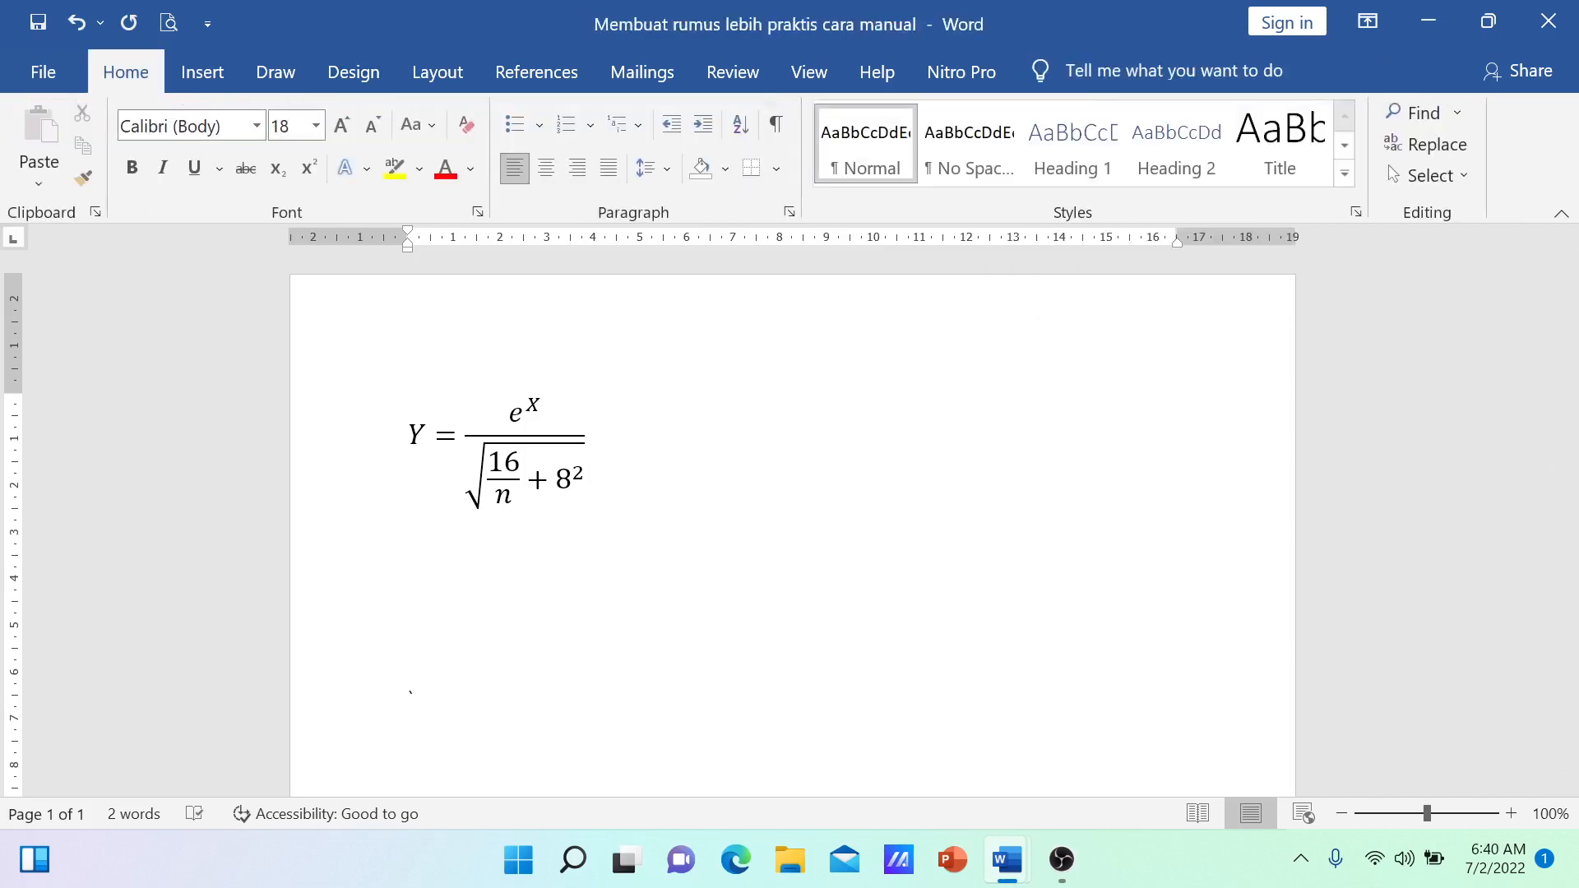
pyautogui.press('Return')
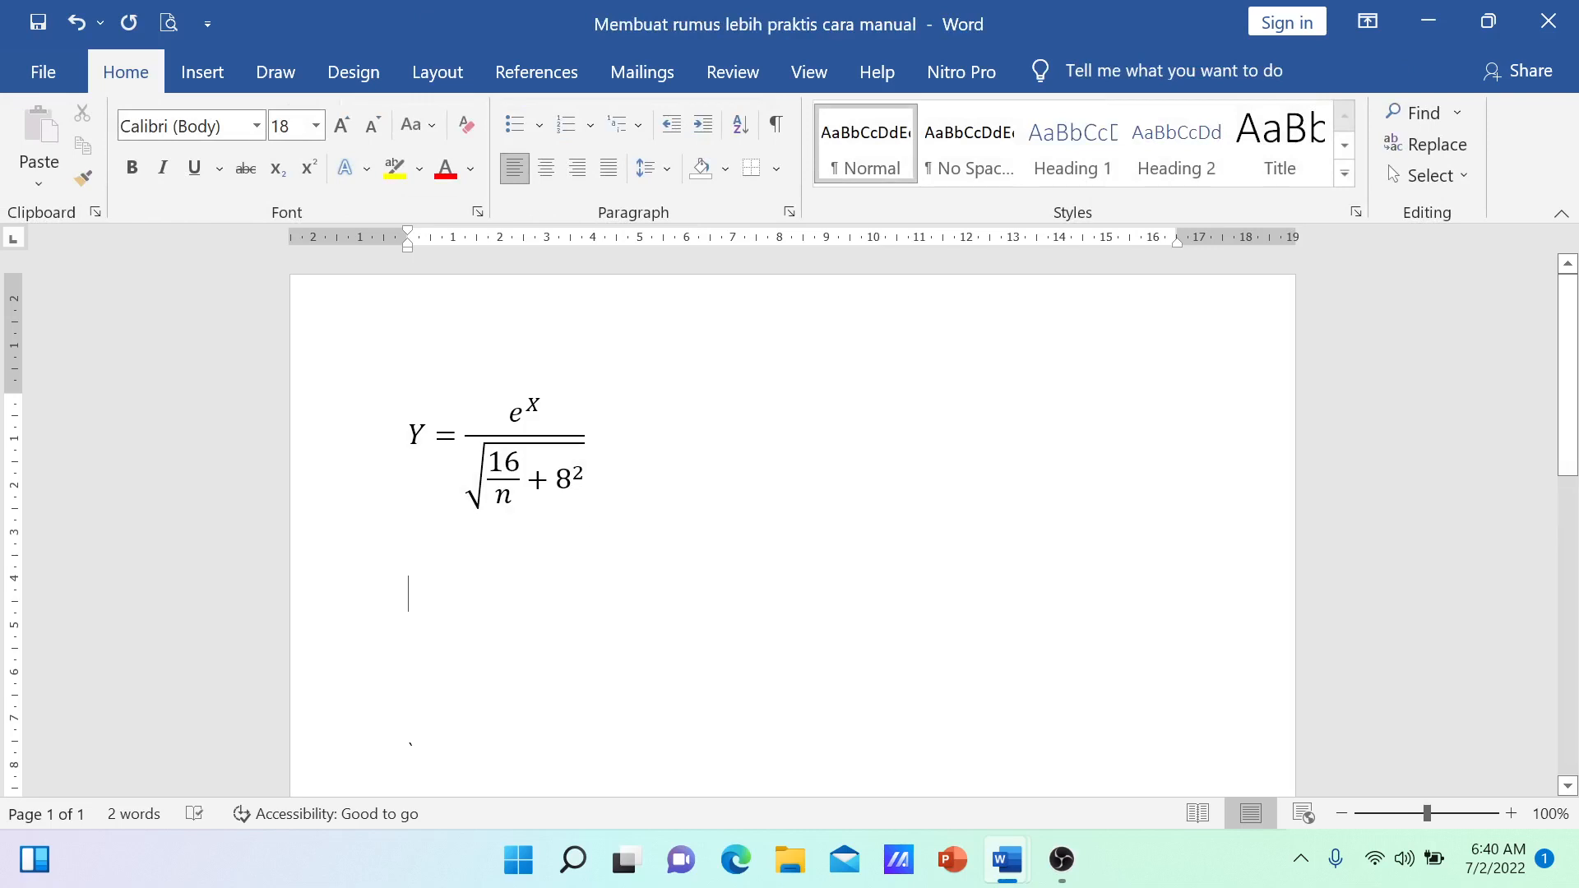
pyautogui.click(201, 72)
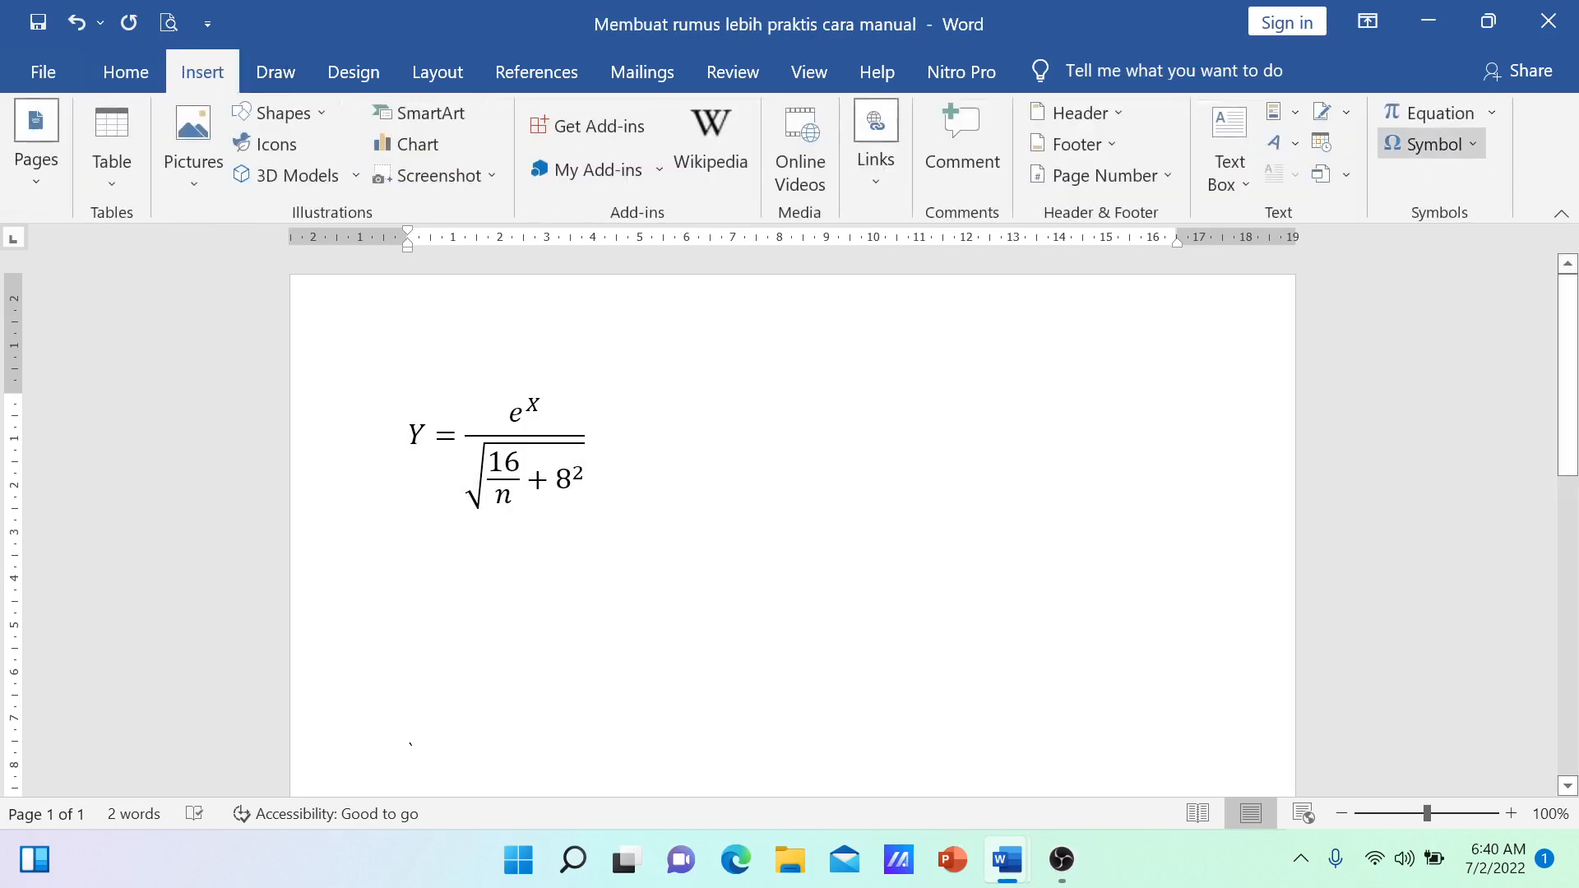
pyautogui.click(1431, 113)
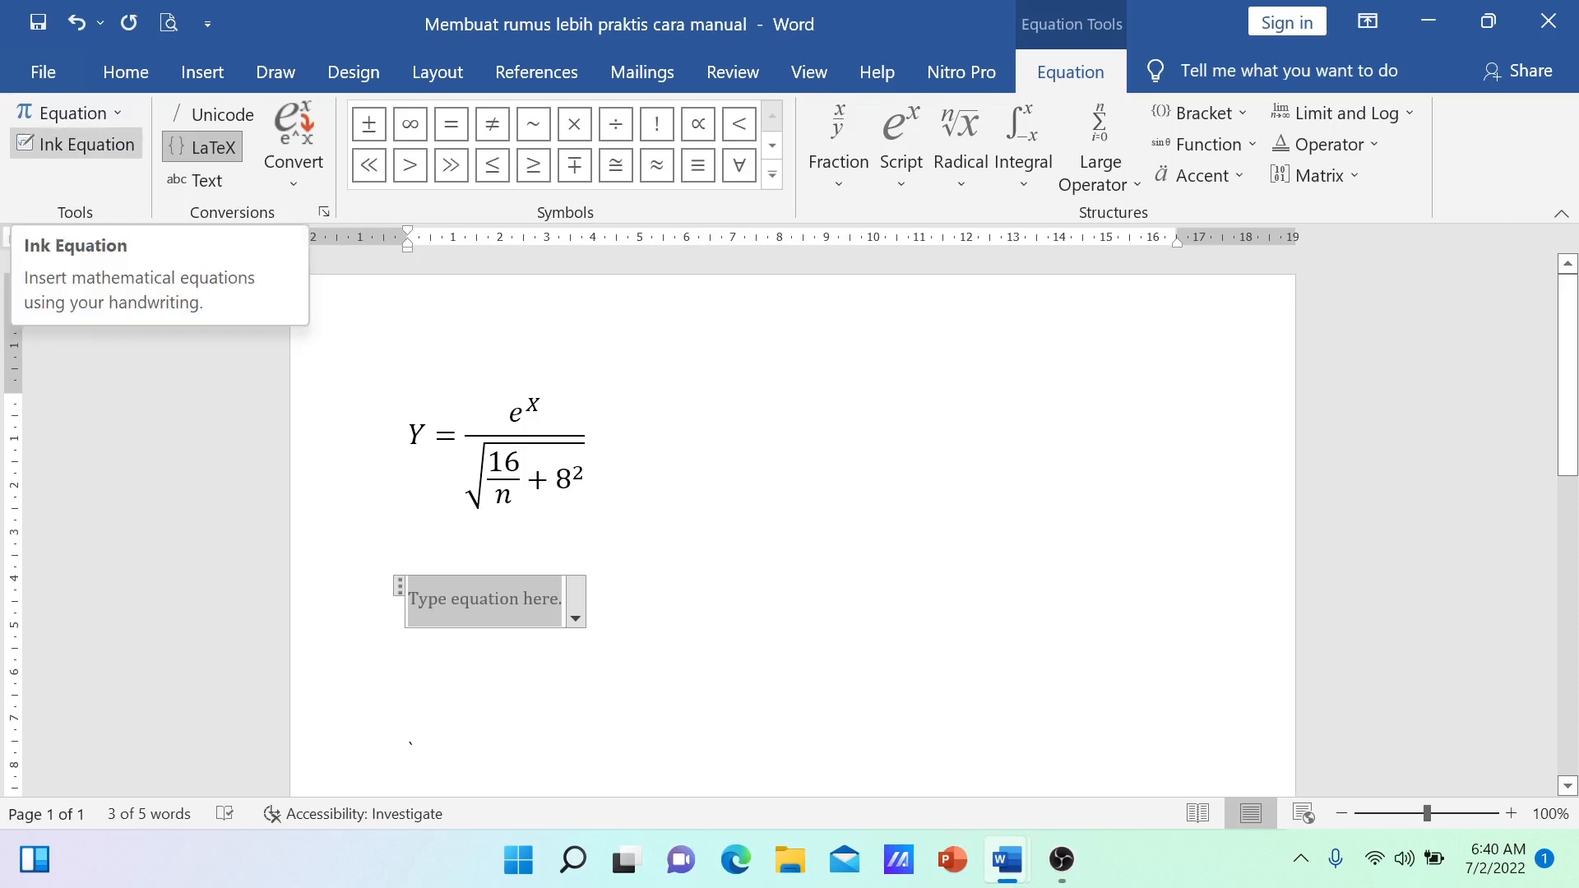
pyautogui.click(76, 144)
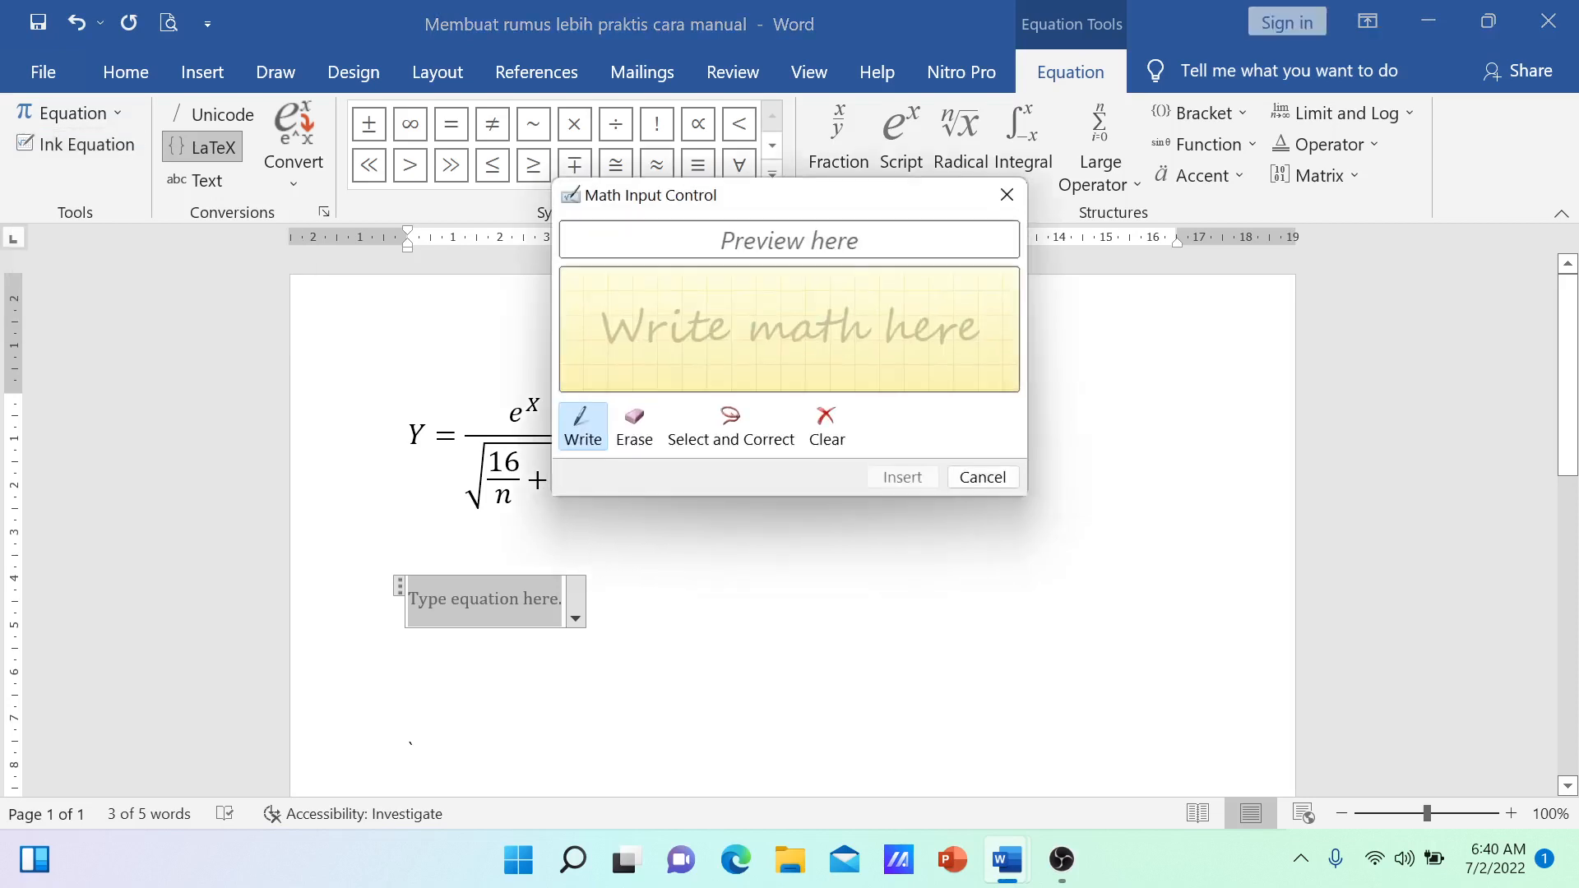
# Handwrite y = log x² + sin α and insert it into the document as the second equation
pyautogui.moveTo(608, 312)
pyautogui.mouseDown()
pyautogui.moveTo(616, 330)
pyautogui.moveTo(640, 313)
pyautogui.moveTo(632, 372)
pyautogui.moveTo(704, 353)
pyautogui.moveTo(686, 334)
pyautogui.moveTo(755, 300)
pyautogui.moveTo(740, 350)
pyautogui.moveTo(805, 346)
pyautogui.moveTo(775, 393)
pyautogui.moveTo(818, 385)
pyautogui.moveTo(830, 358)
pyautogui.moveTo(857, 366)
pyautogui.moveTo(845, 340)
pyautogui.moveTo(859, 343)
pyautogui.mouseUp()
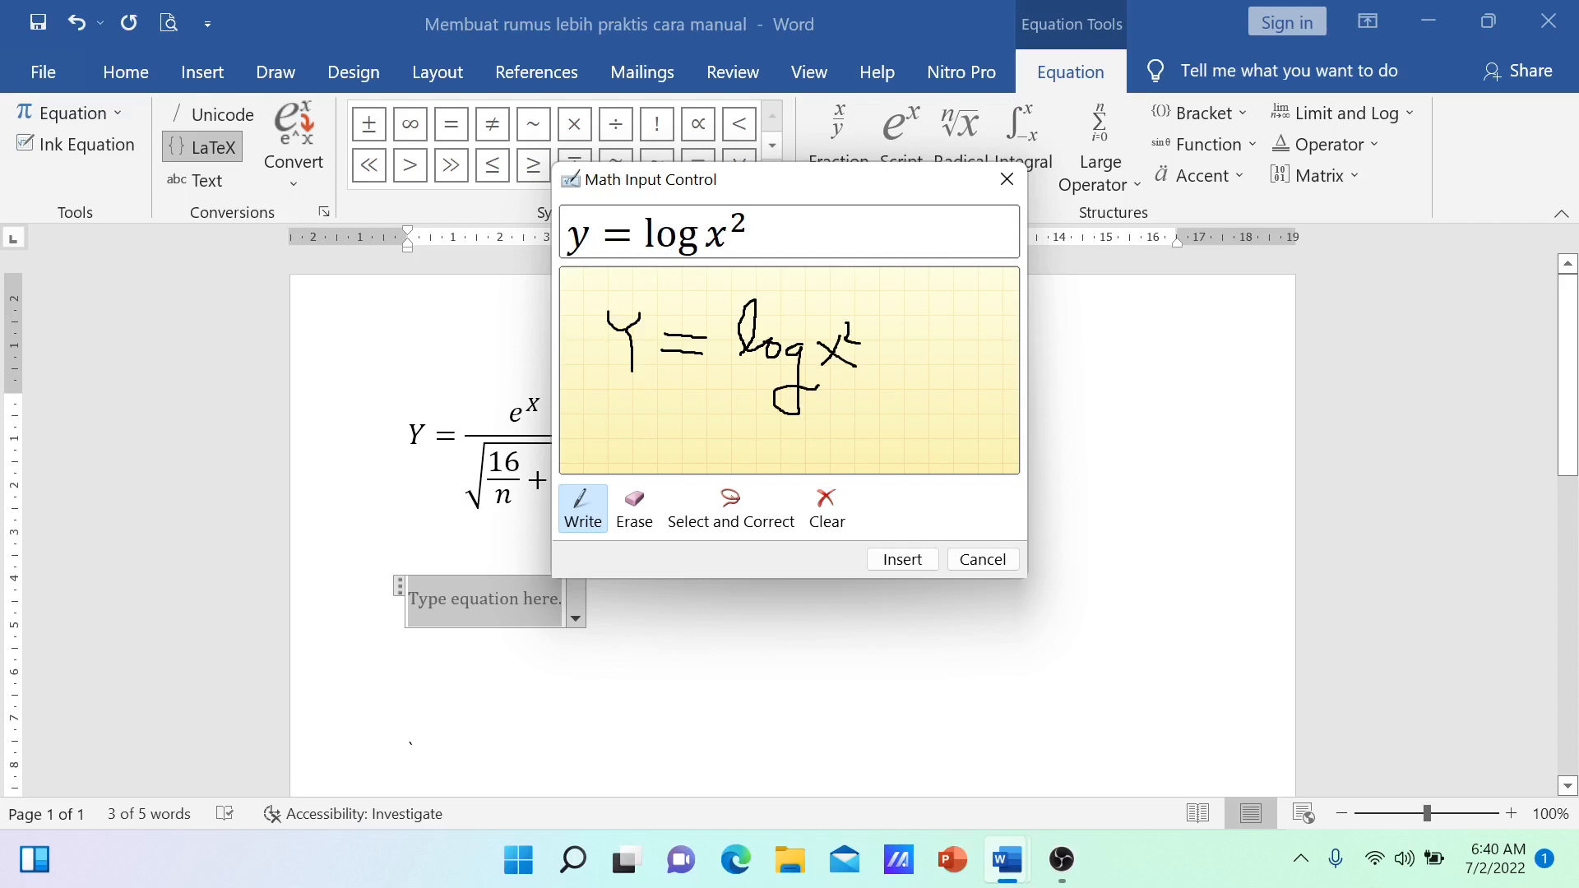
pyautogui.moveTo(896, 337)
pyautogui.mouseDown()
pyautogui.moveTo(896, 356)
pyautogui.moveTo(981, 339)
pyautogui.moveTo(984, 361)
pyautogui.moveTo(1012, 361)
pyautogui.mouseUp()
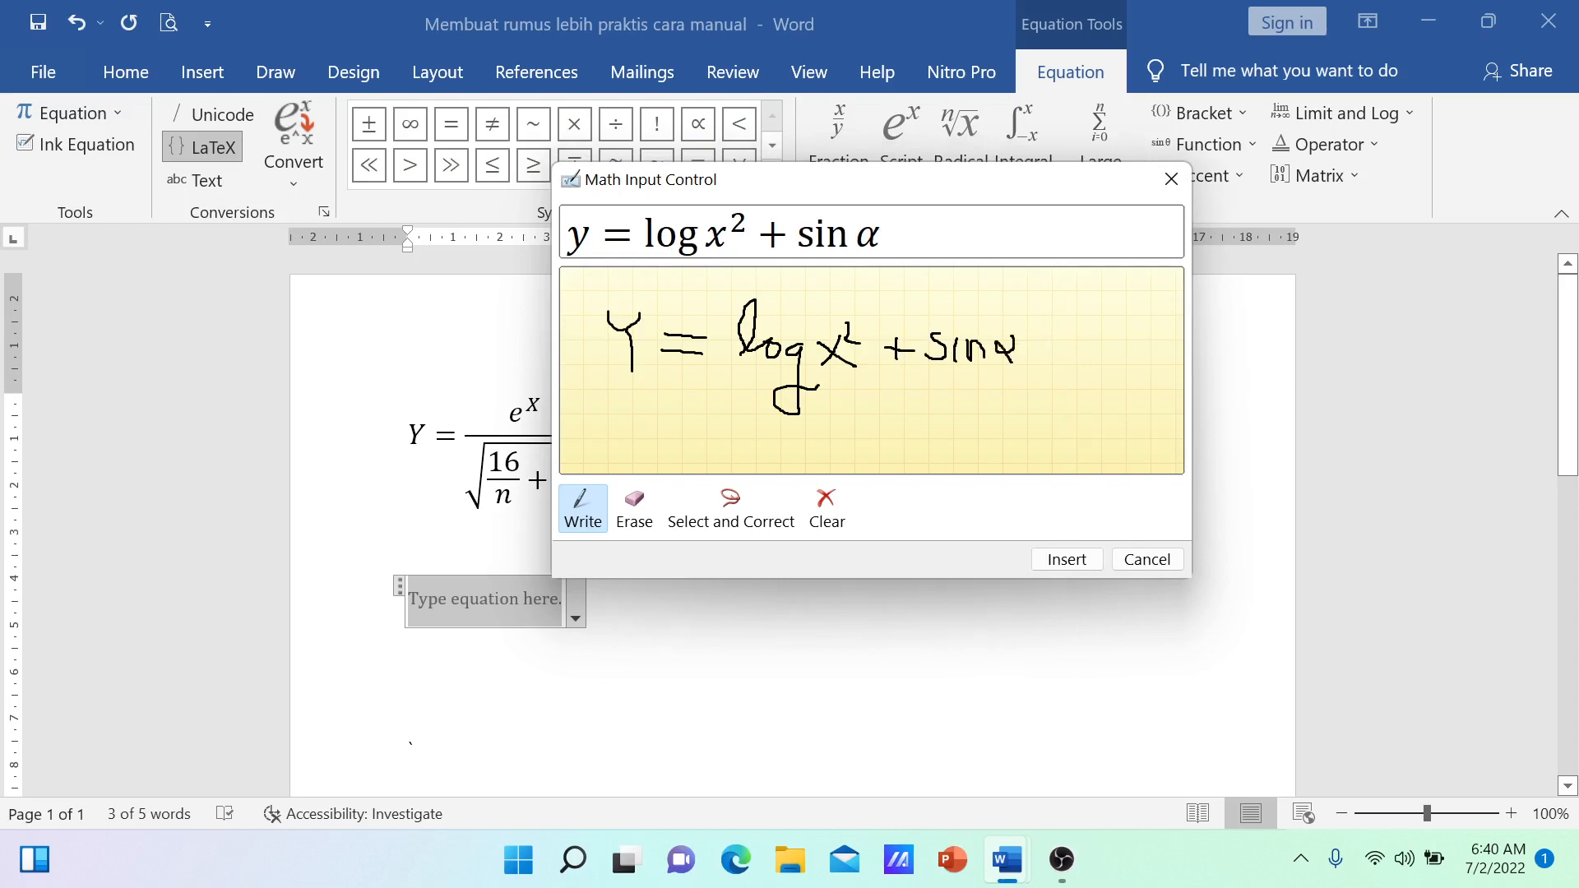
pyautogui.click(1067, 559)
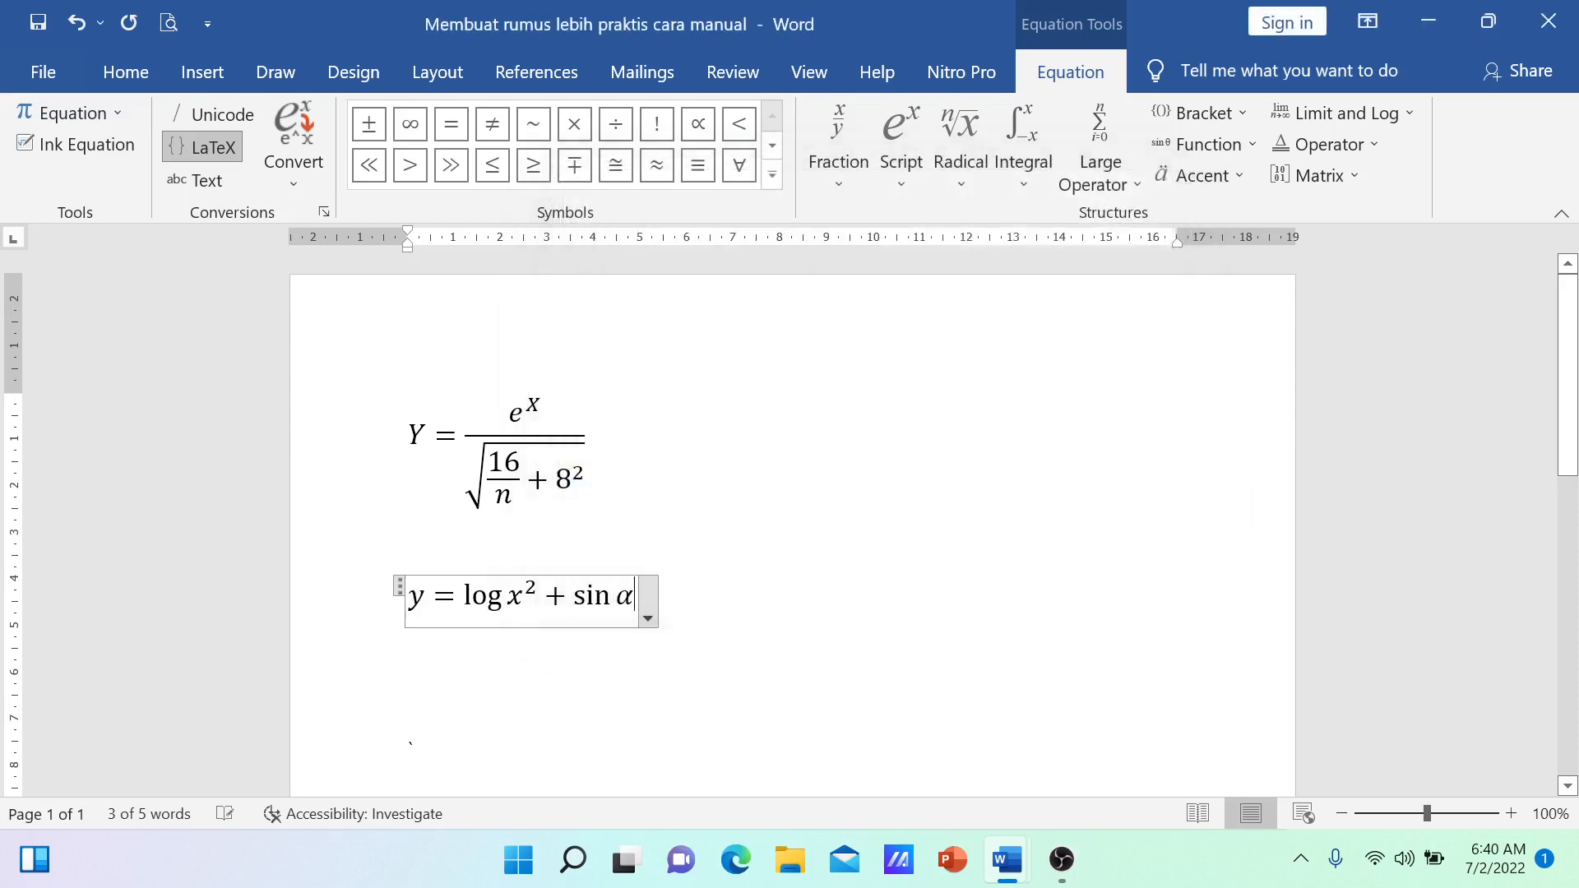
pyautogui.click(872, 599)
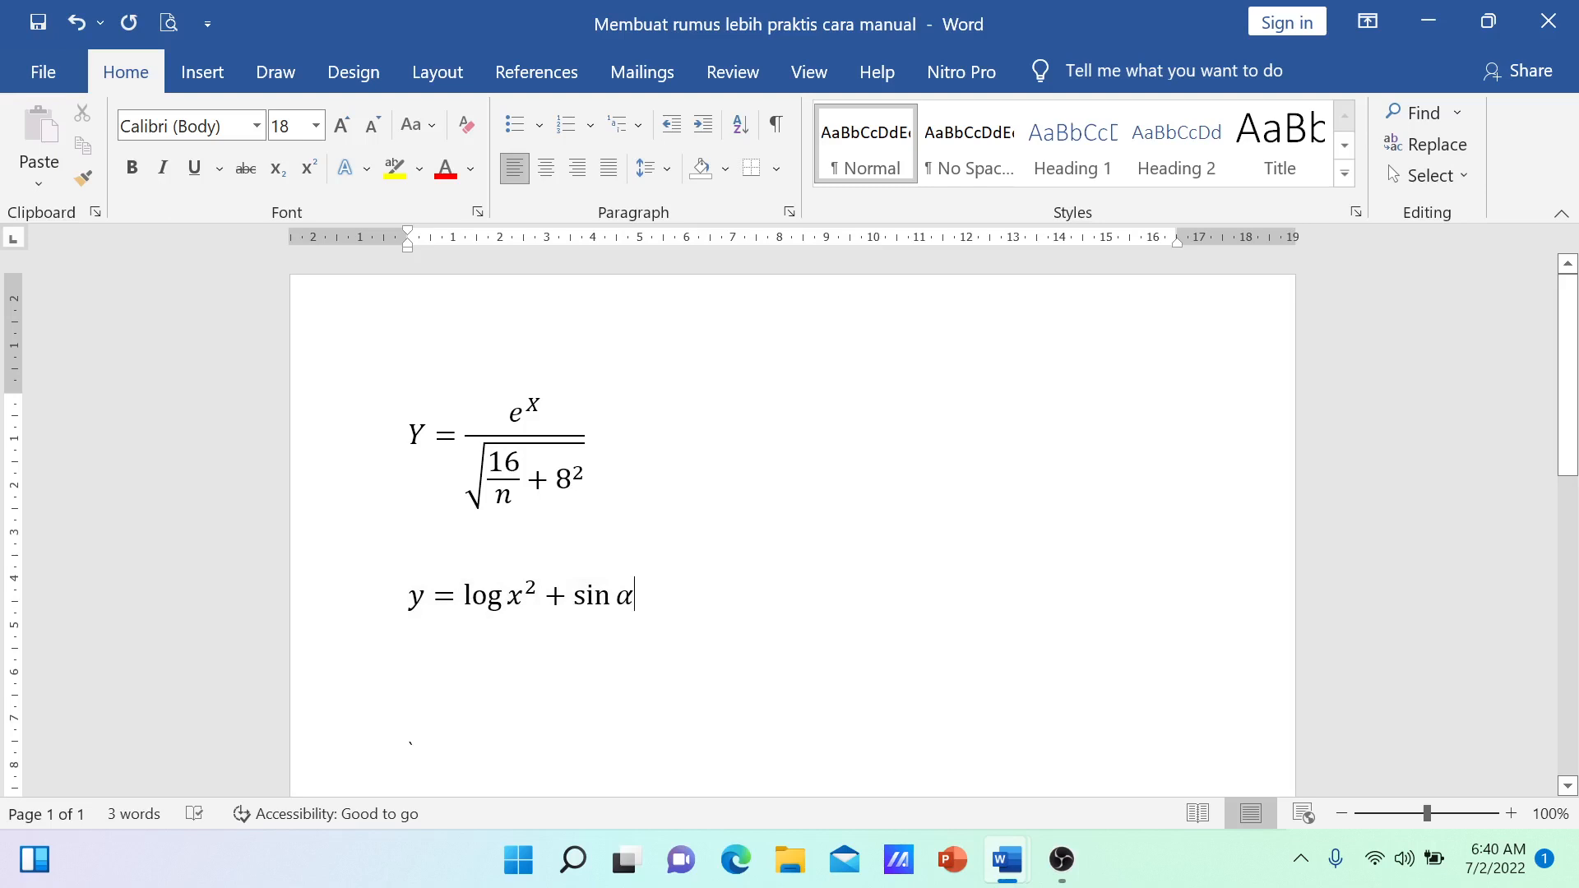
pyautogui.click(202, 72)
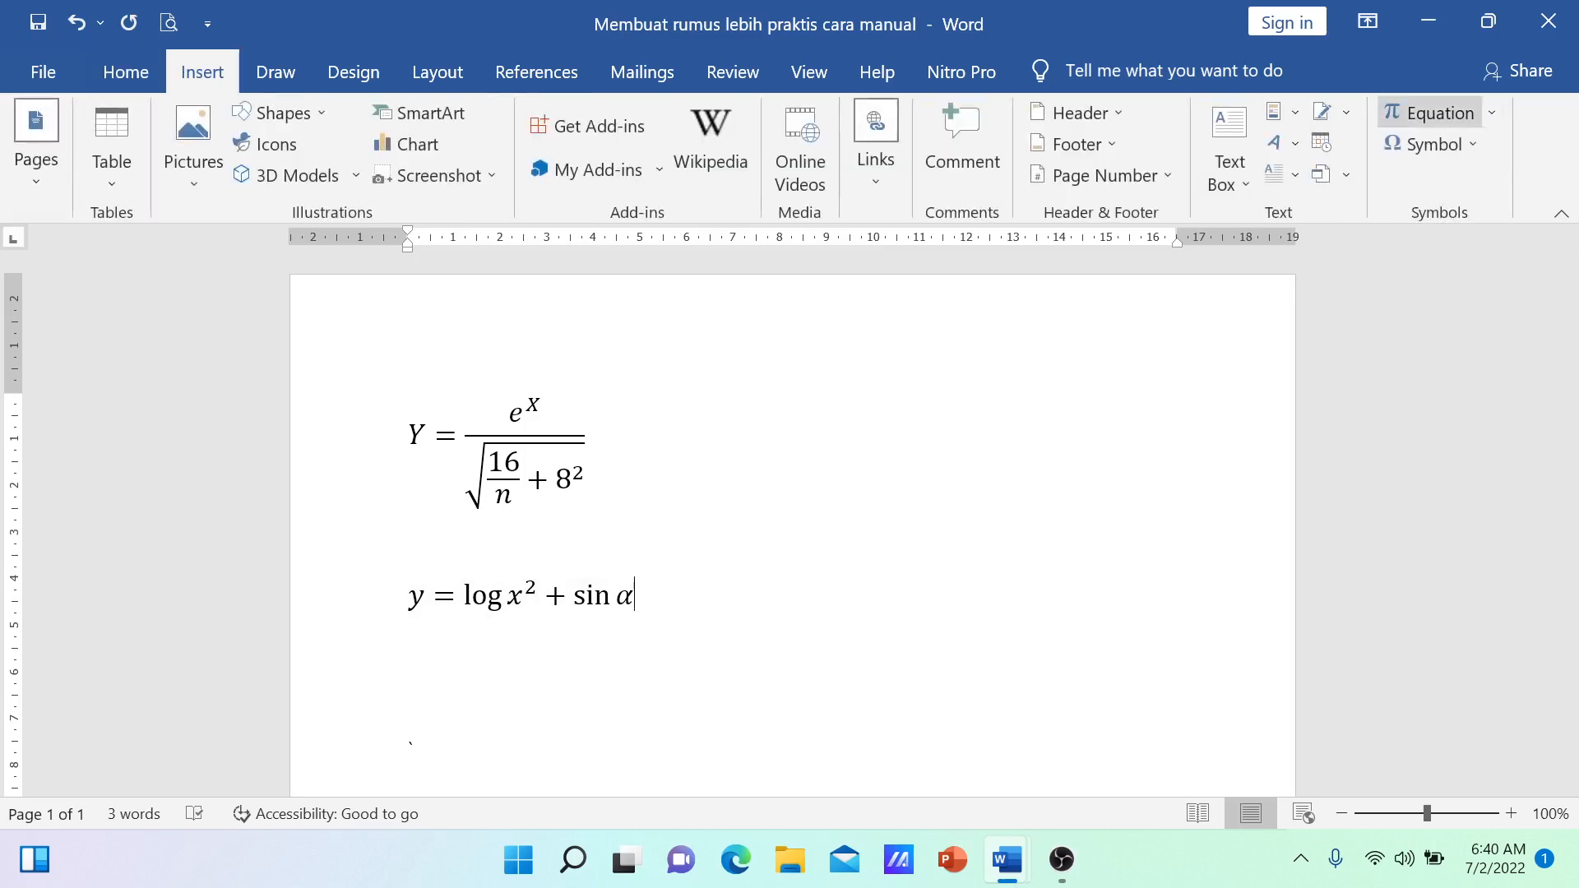
pyautogui.click(1431, 113)
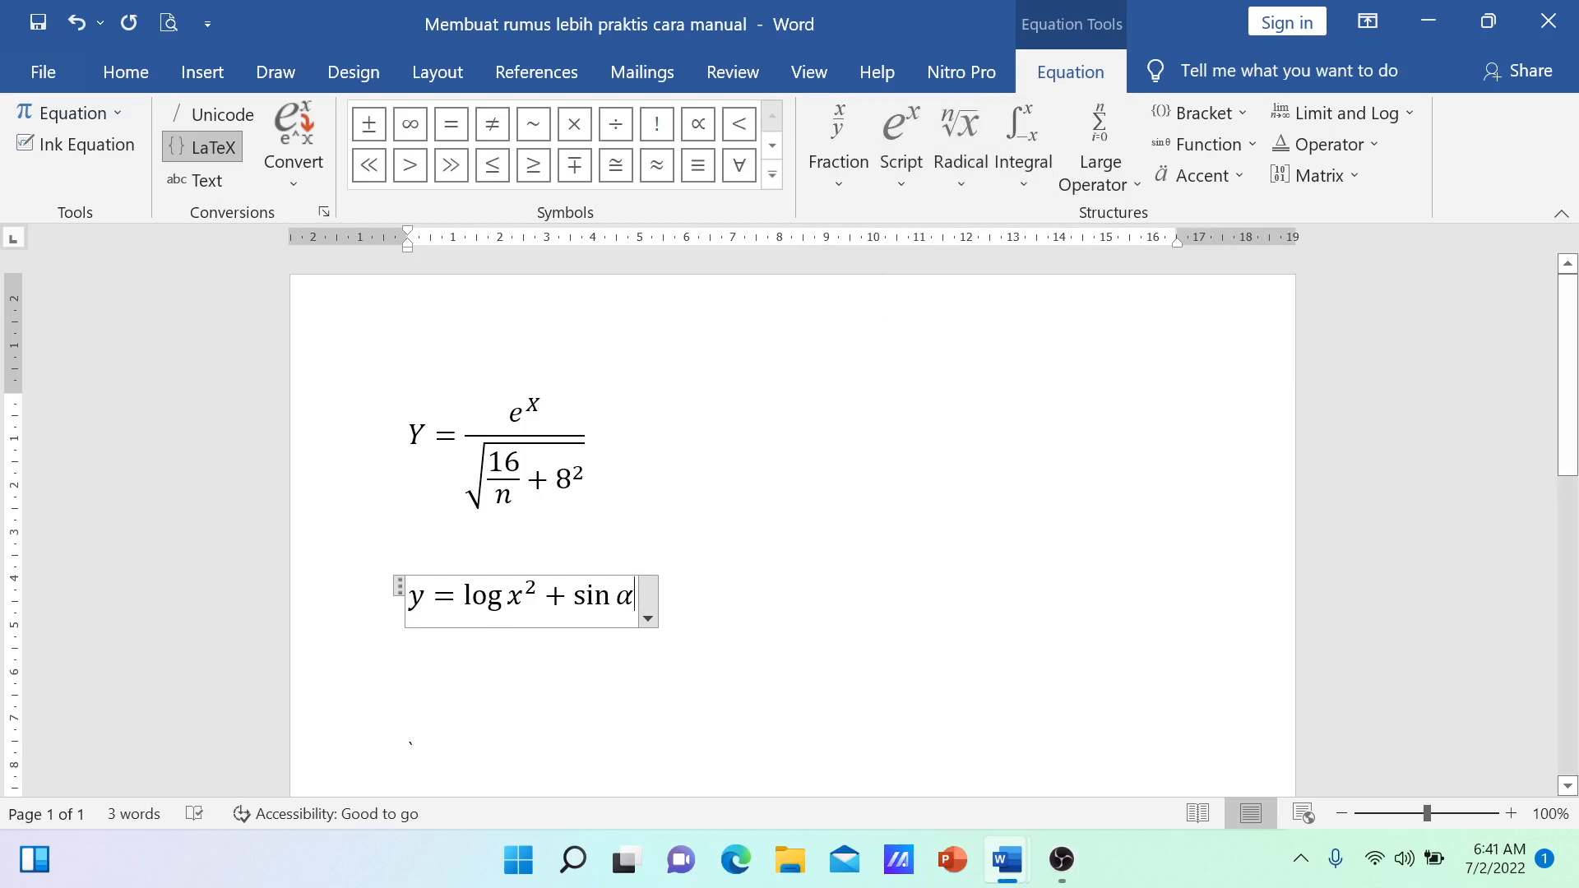
pyautogui.click(636, 595)
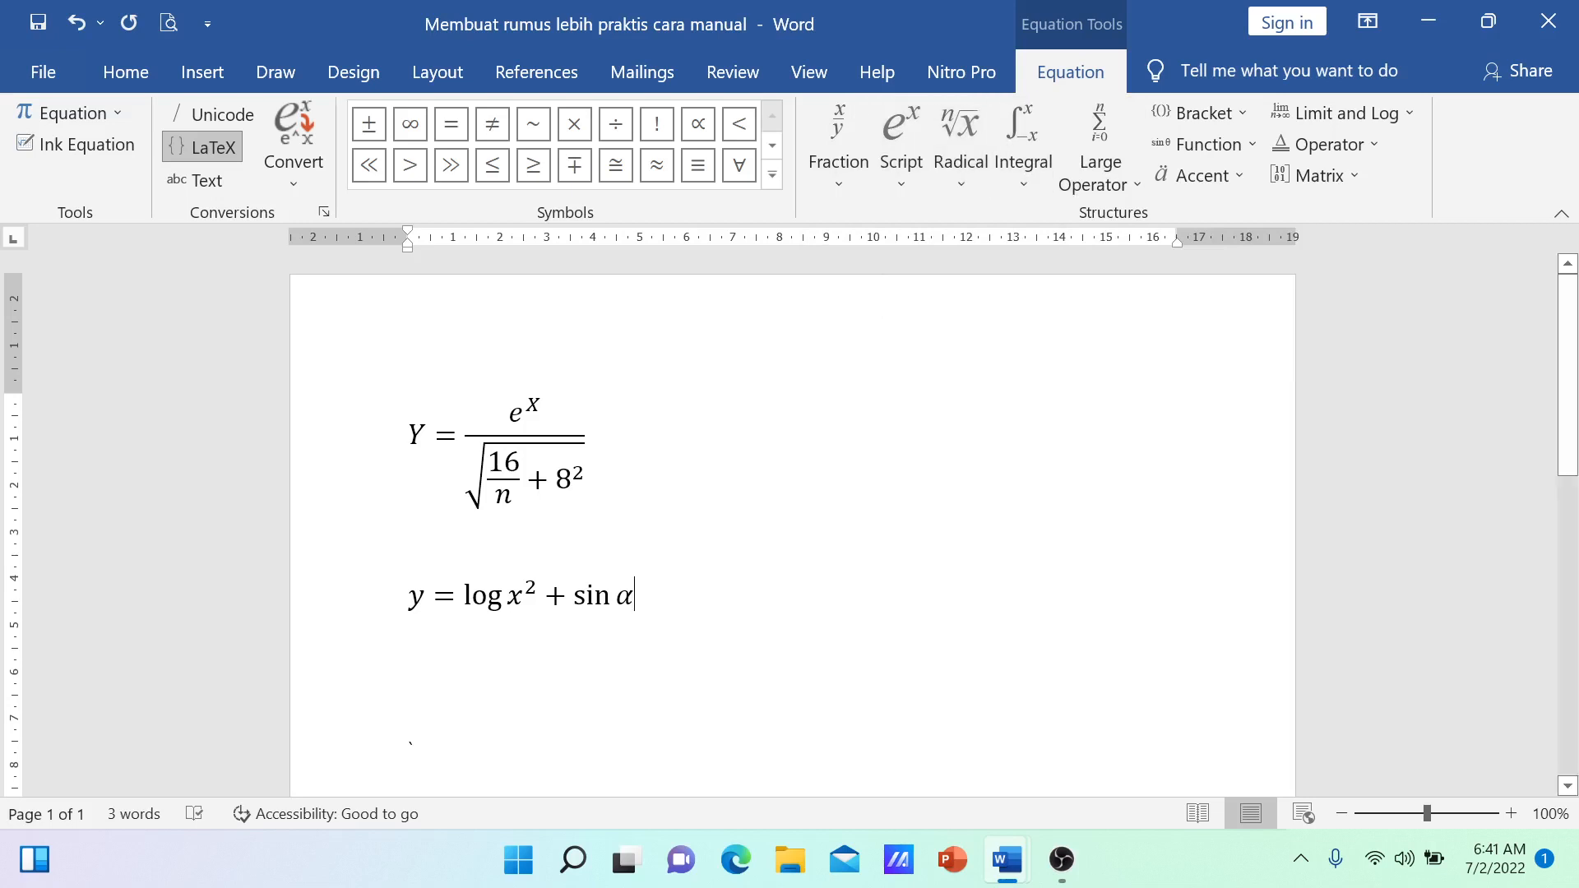
# Insert a third blank equation two lines below the second one and open Ink Equation for it
pyautogui.press('Return')
pyautogui.press('Return')
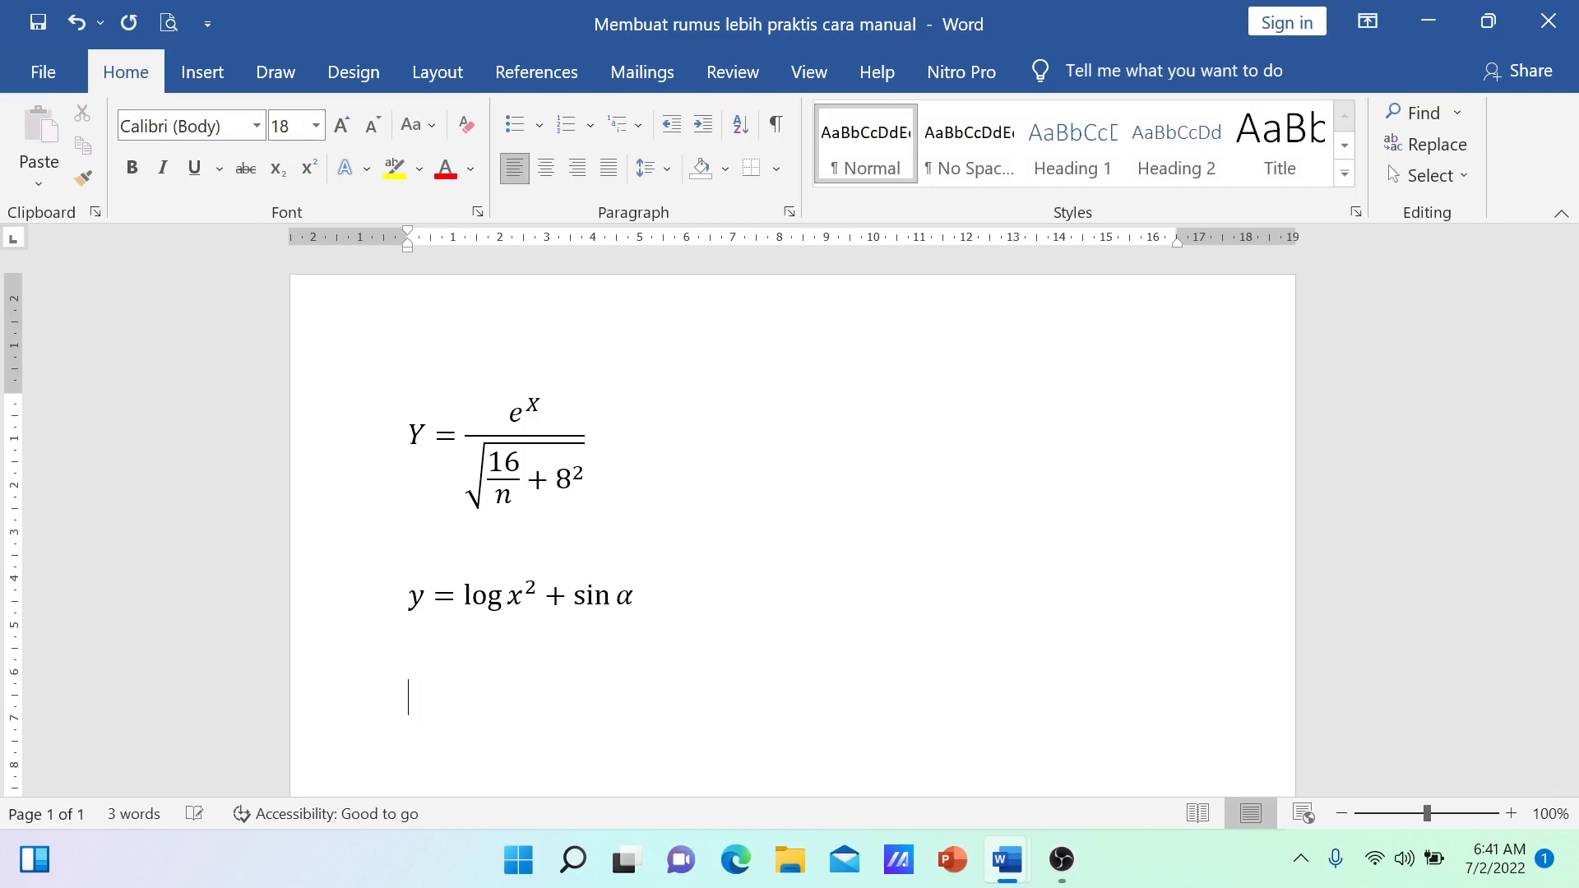
pyautogui.click(203, 72)
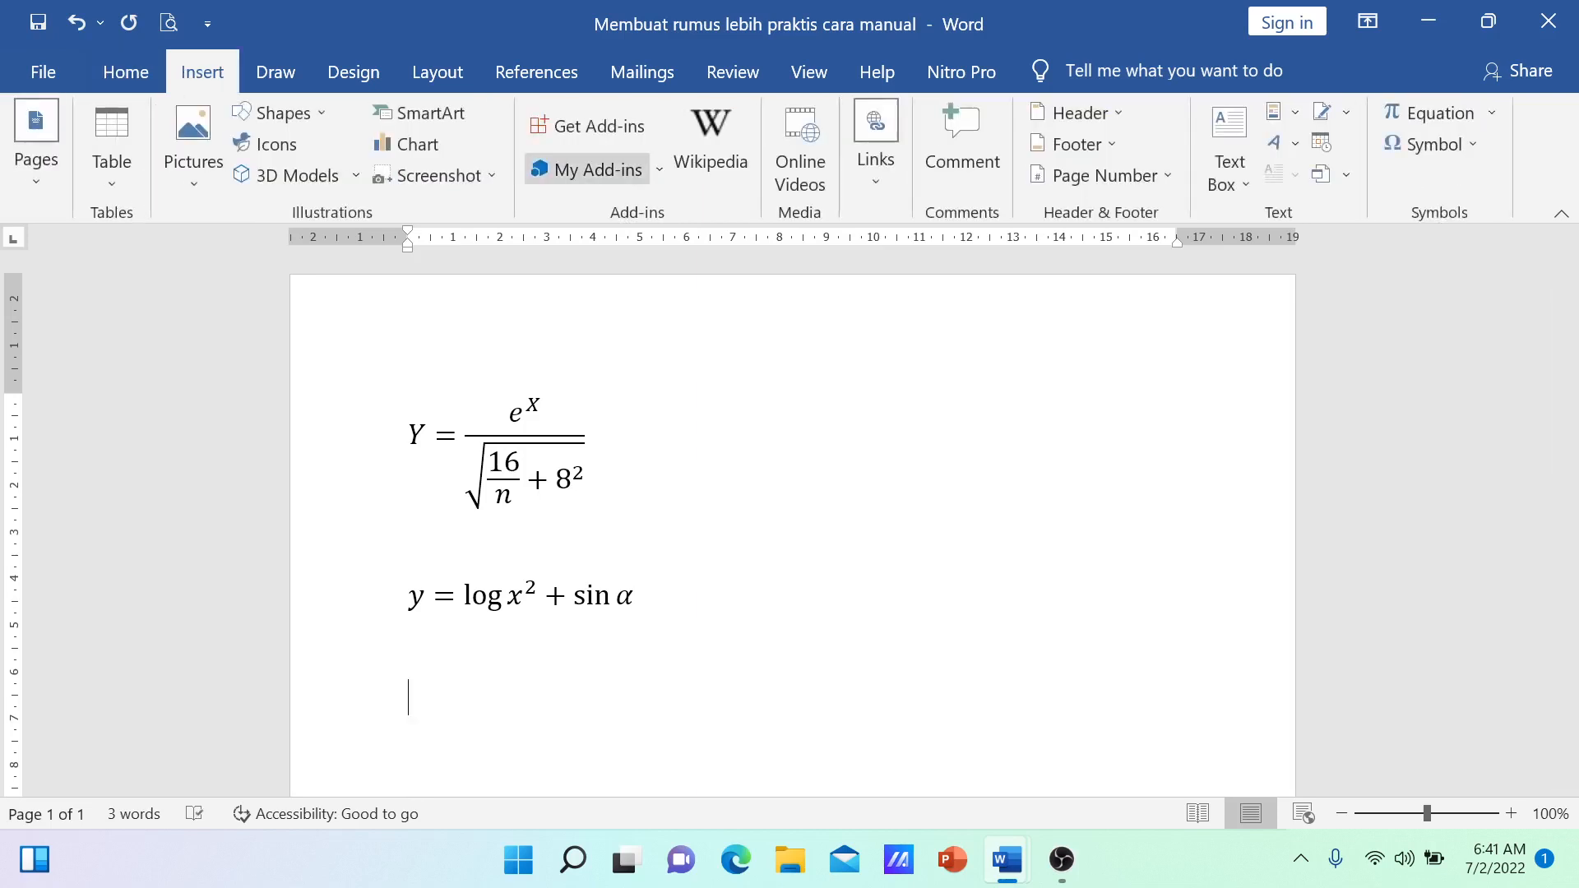
pyautogui.click(1429, 113)
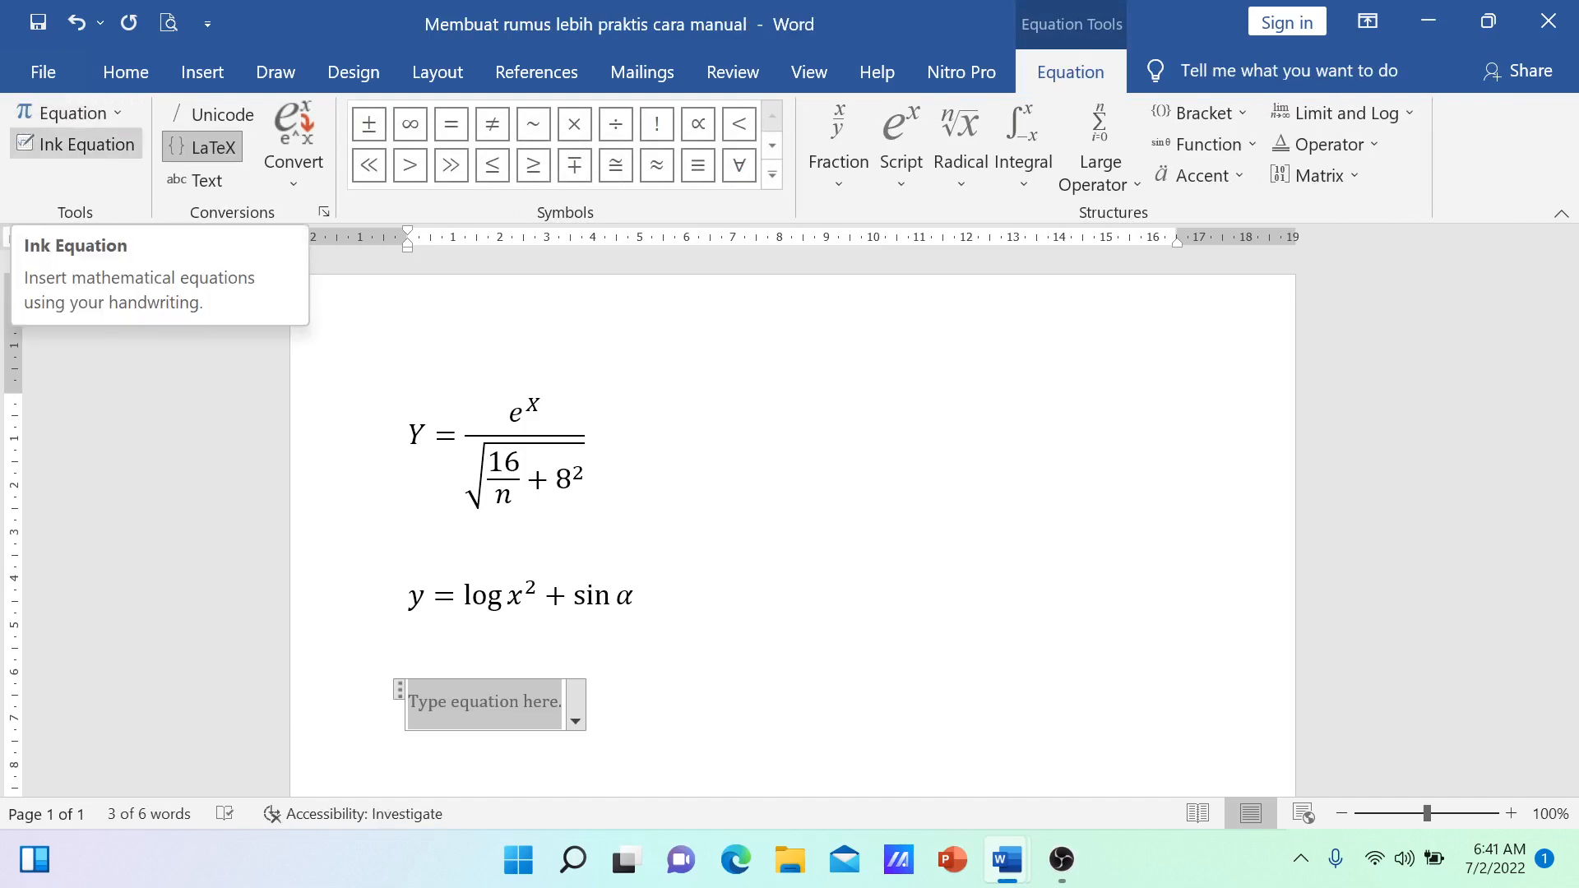
pyautogui.click(77, 144)
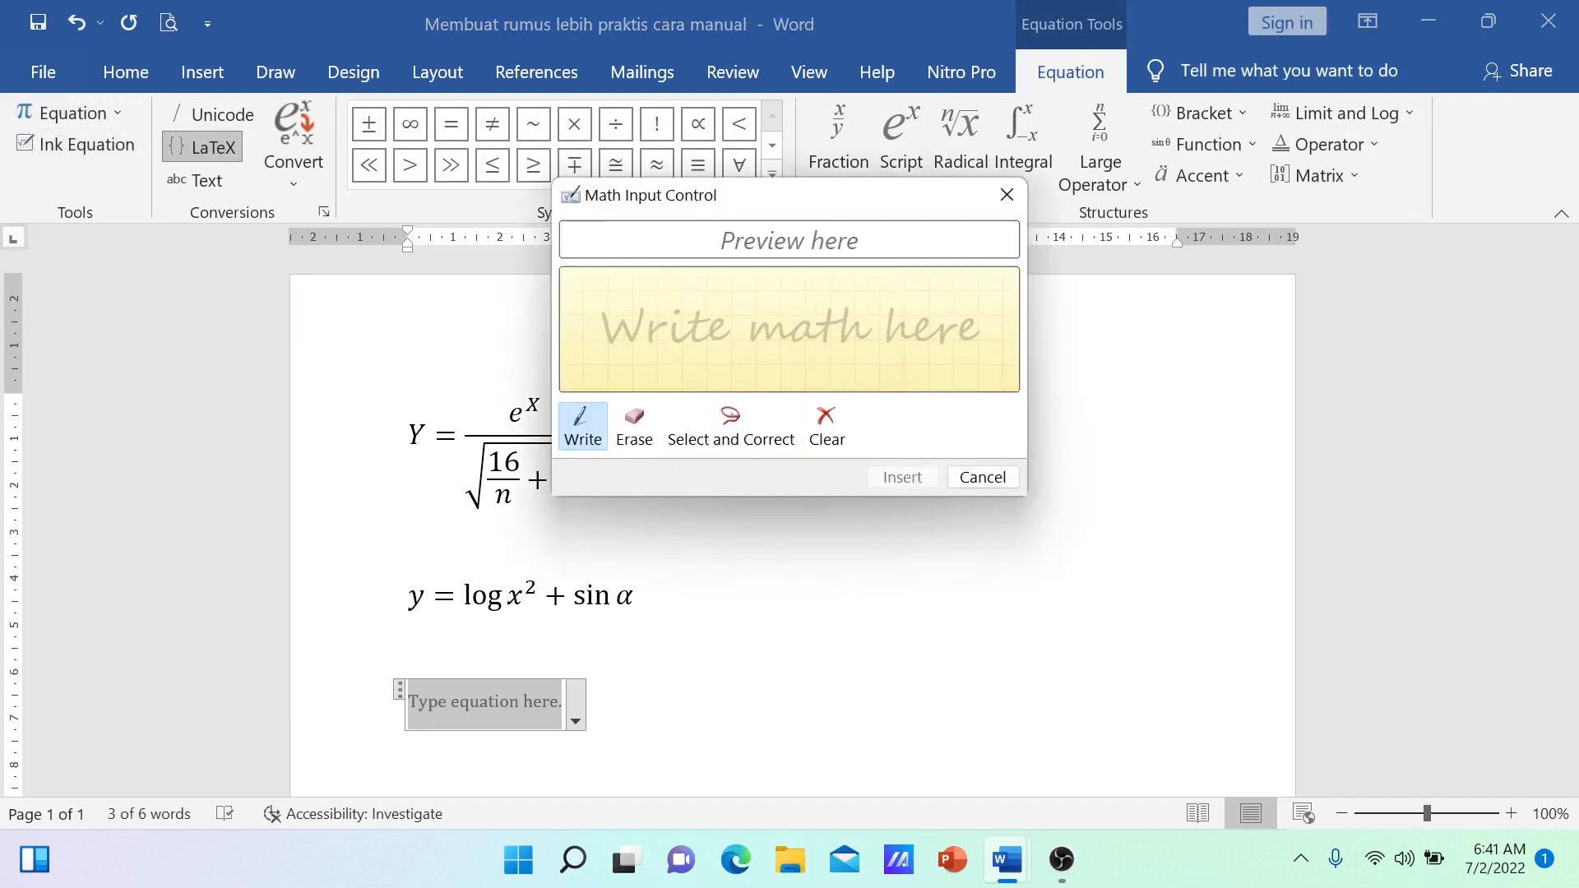
# Handwrite z = ∫x⁷ dx over the square root of 18 − x² and insert it into the document as the third equation
pyautogui.moveTo(599, 322)
pyautogui.mouseDown()
pyautogui.moveTo(618, 344)
pyautogui.moveTo(675, 329)
pyautogui.mouseUp()
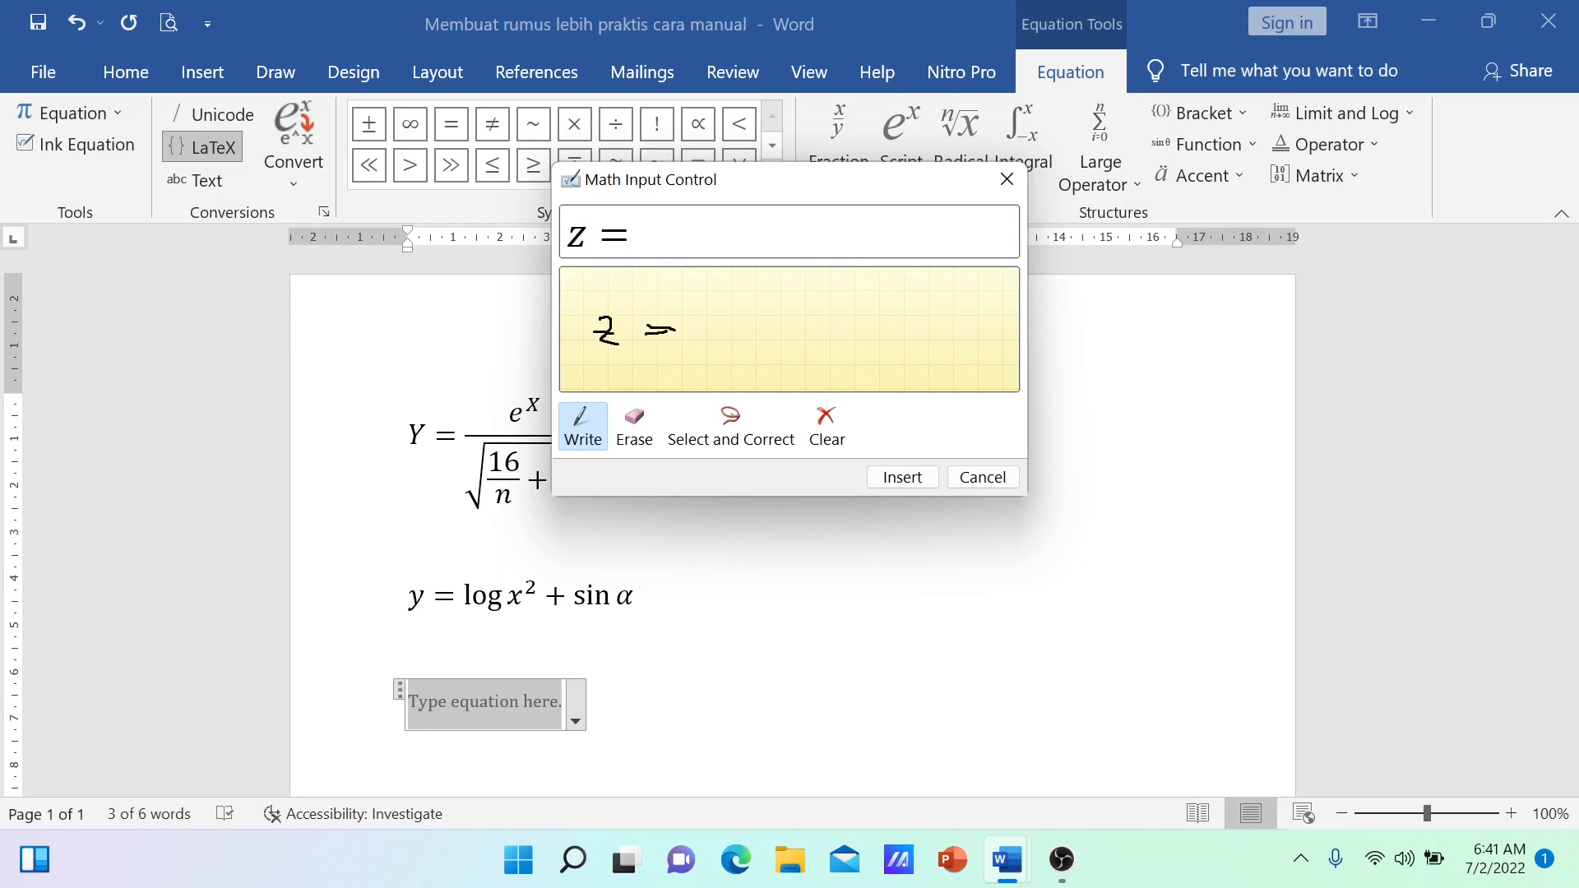
pyautogui.moveTo(725, 280)
pyautogui.mouseDown()
pyautogui.moveTo(696, 312)
pyautogui.moveTo(750, 297)
pyautogui.moveTo(749, 310)
pyautogui.moveTo(779, 275)
pyautogui.moveTo(768, 306)
pyautogui.moveTo(782, 290)
pyautogui.moveTo(802, 321)
pyautogui.moveTo(838, 299)
pyautogui.moveTo(842, 315)
pyautogui.mouseUp()
pyautogui.moveTo(706, 331); pyautogui.dragTo(859, 325)
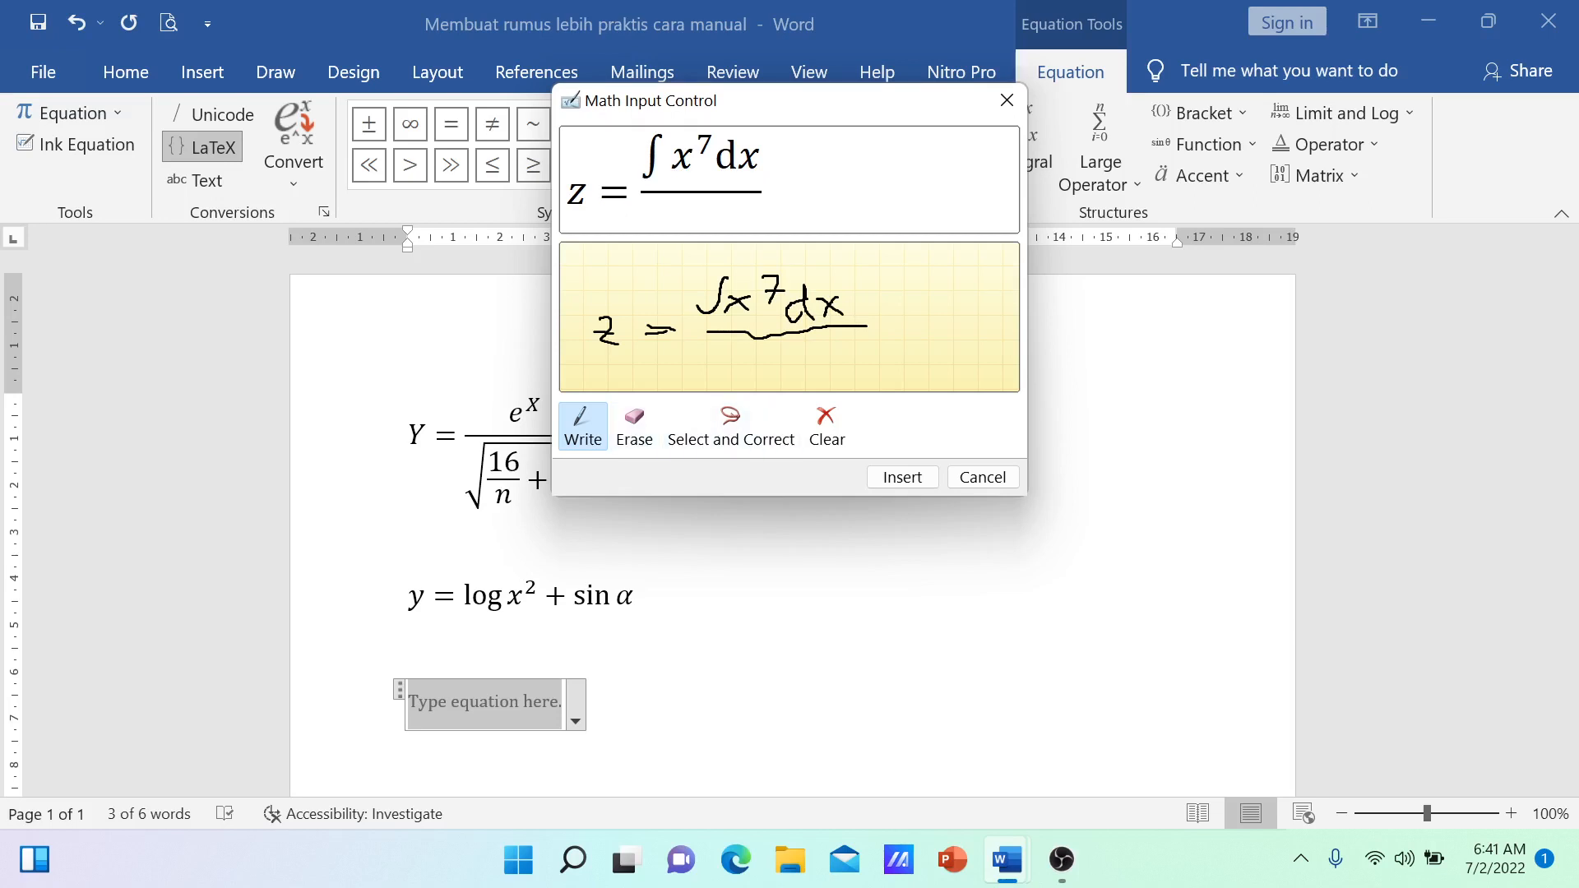
pyautogui.moveTo(705, 361)
pyautogui.mouseDown()
pyautogui.moveTo(713, 386)
pyautogui.moveTo(724, 358)
pyautogui.moveTo(861, 344)
pyautogui.mouseUp()
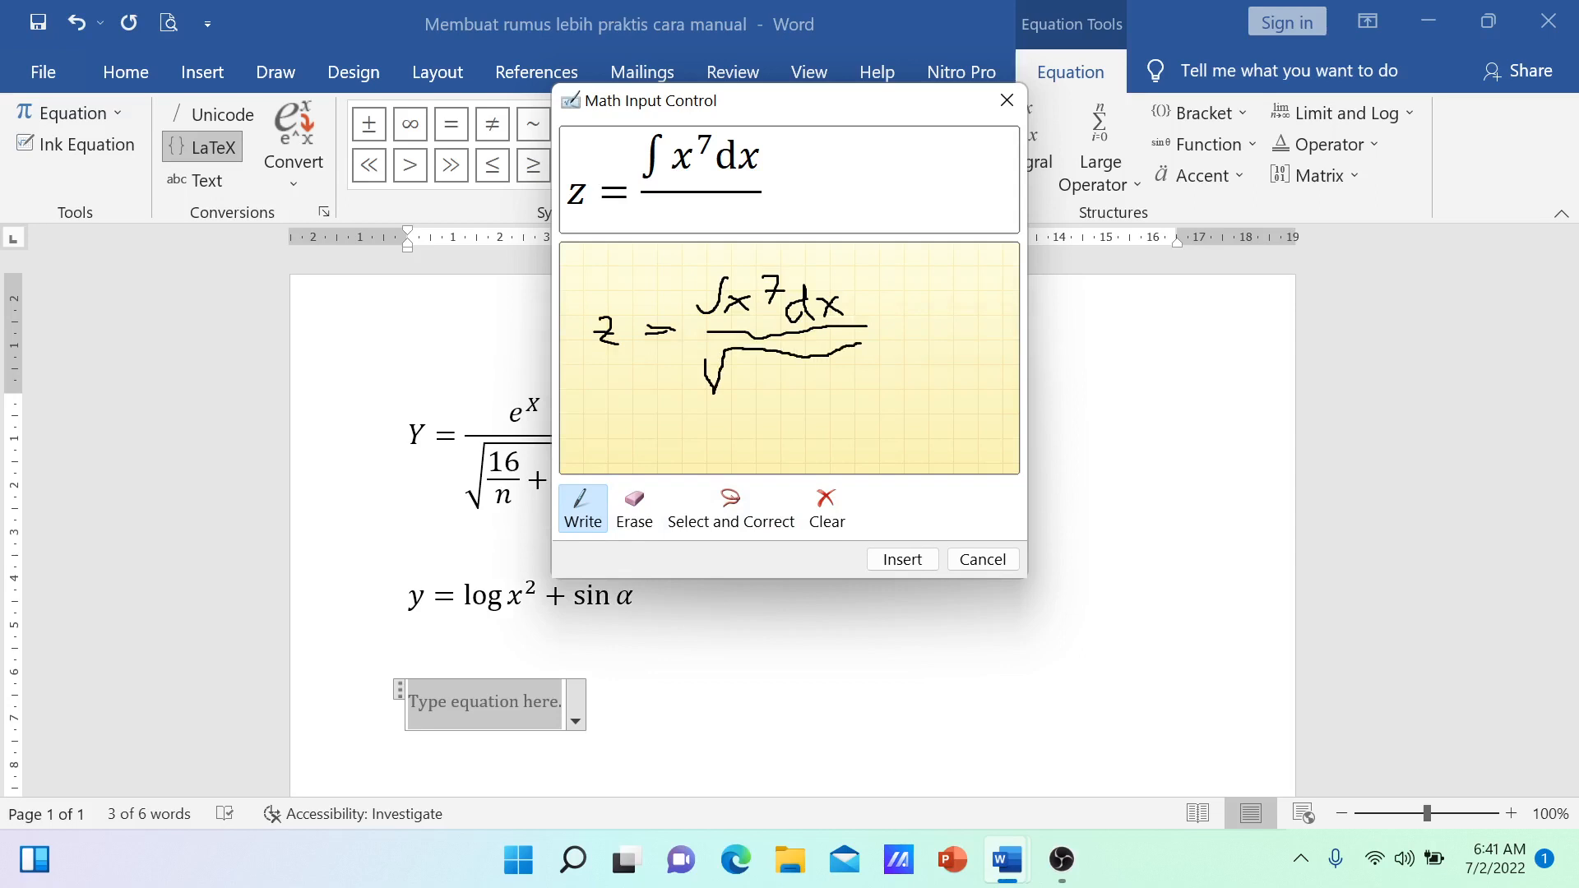
pyautogui.moveTo(748, 369)
pyautogui.mouseDown()
pyautogui.moveTo(745, 382)
pyautogui.moveTo(838, 390)
pyautogui.moveTo(865, 364)
pyautogui.mouseUp()
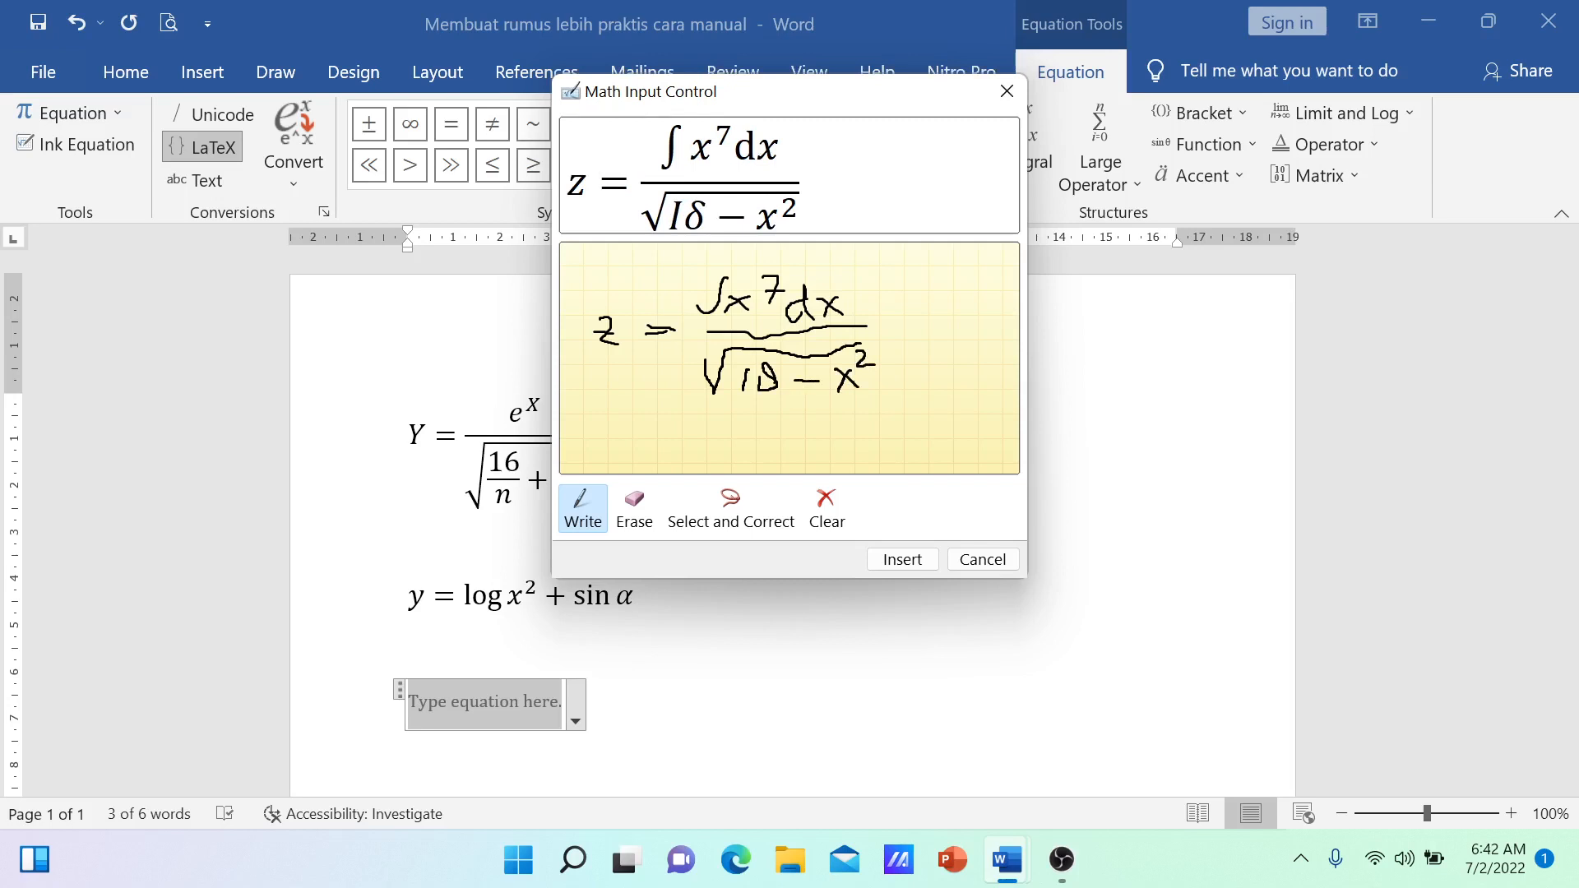
pyautogui.click(903, 560)
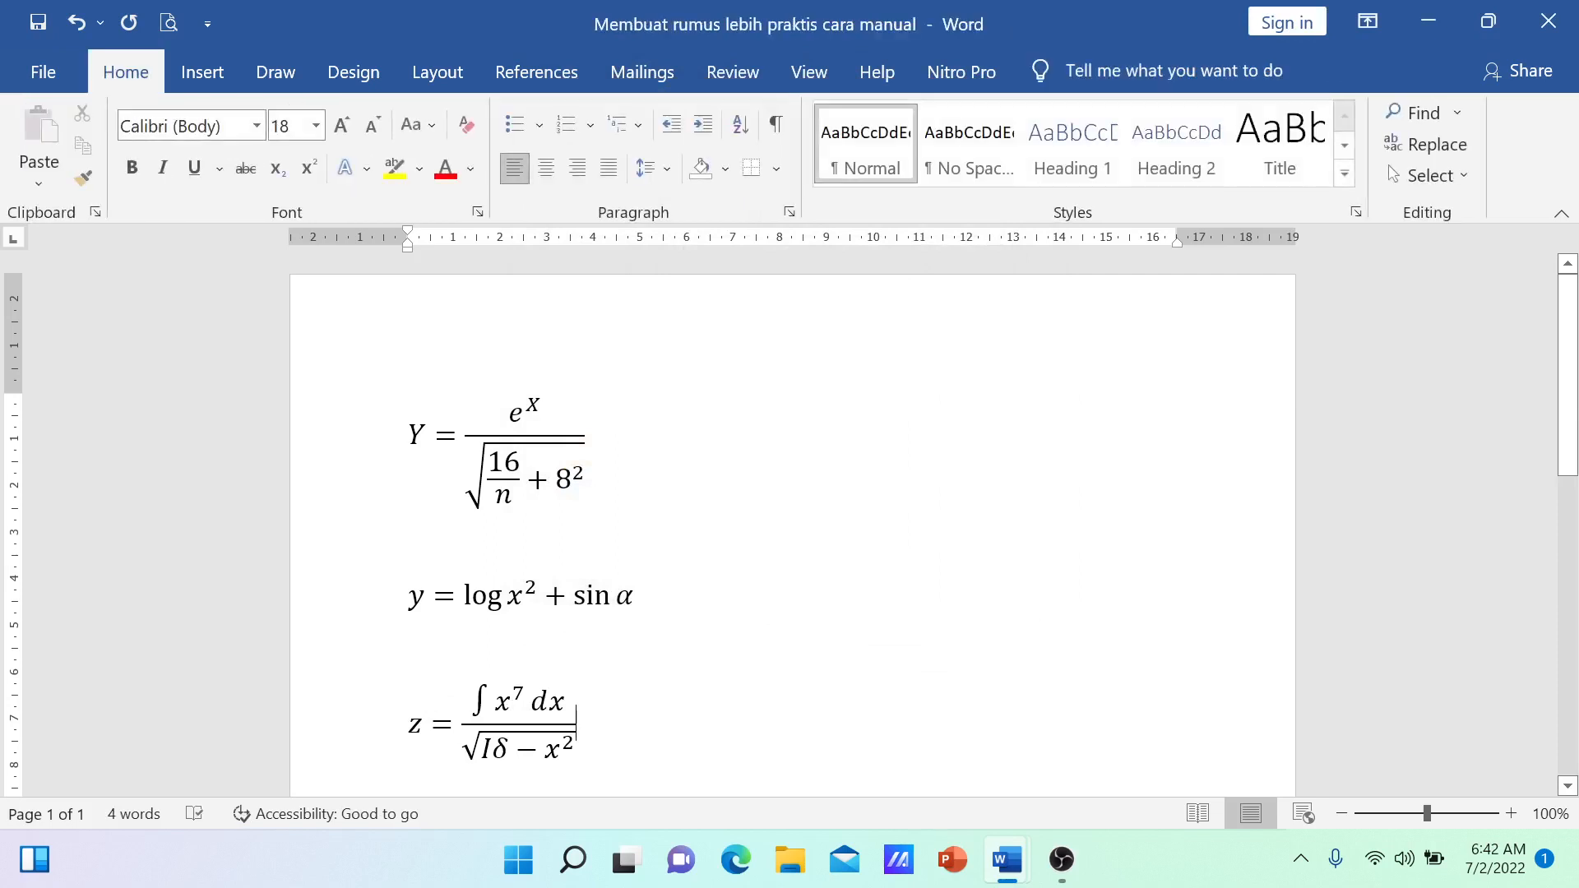
# Activate the third equation for editing with the equation tools
pyautogui.click(201, 71)
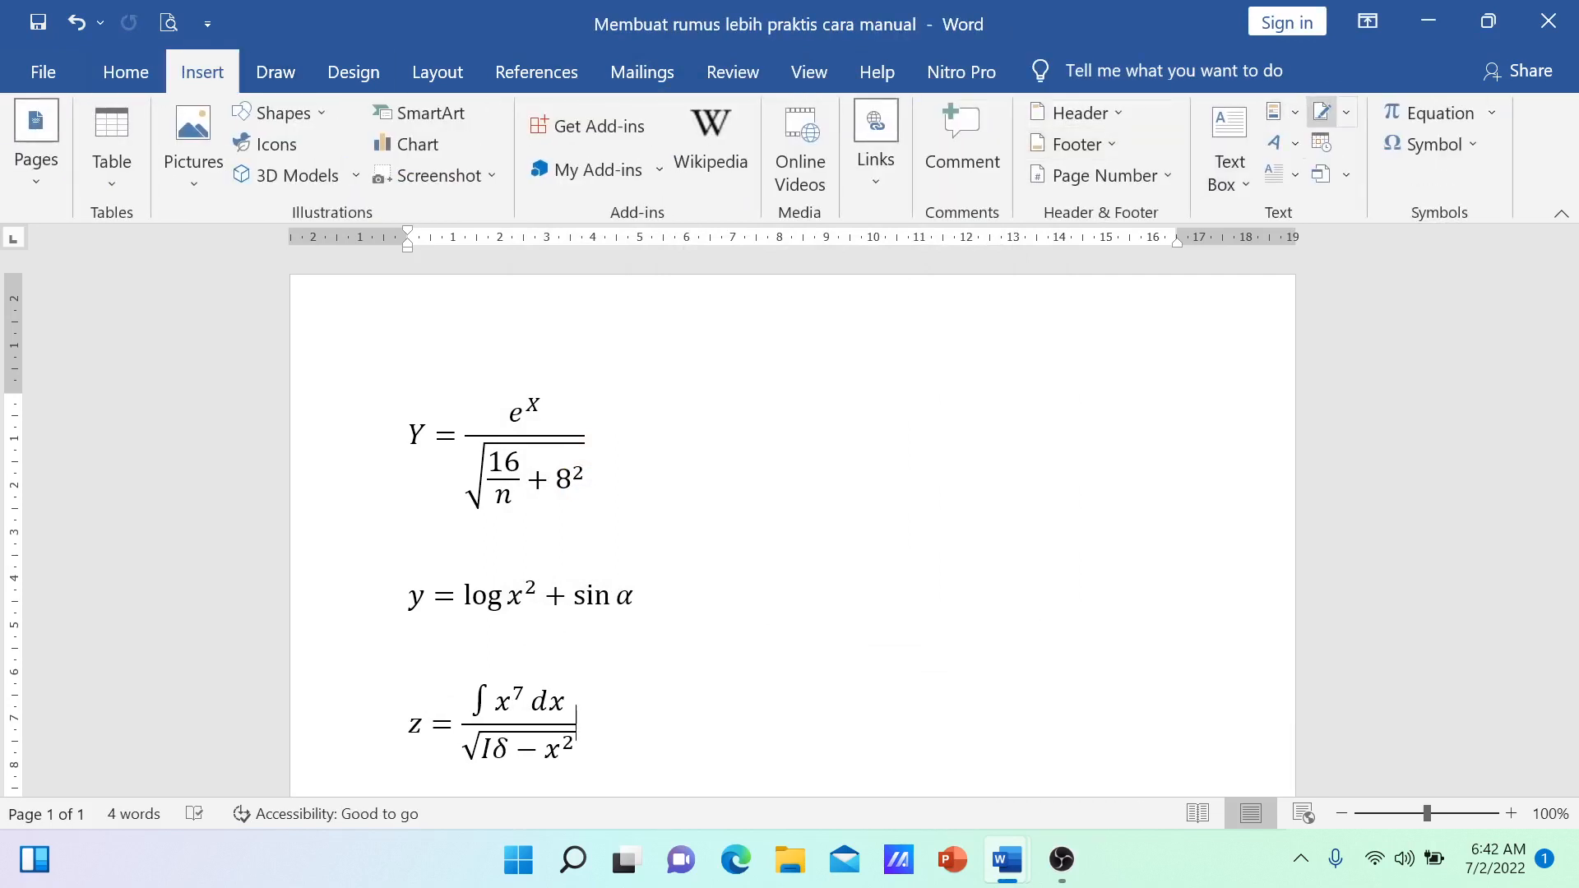
pyautogui.click(1429, 112)
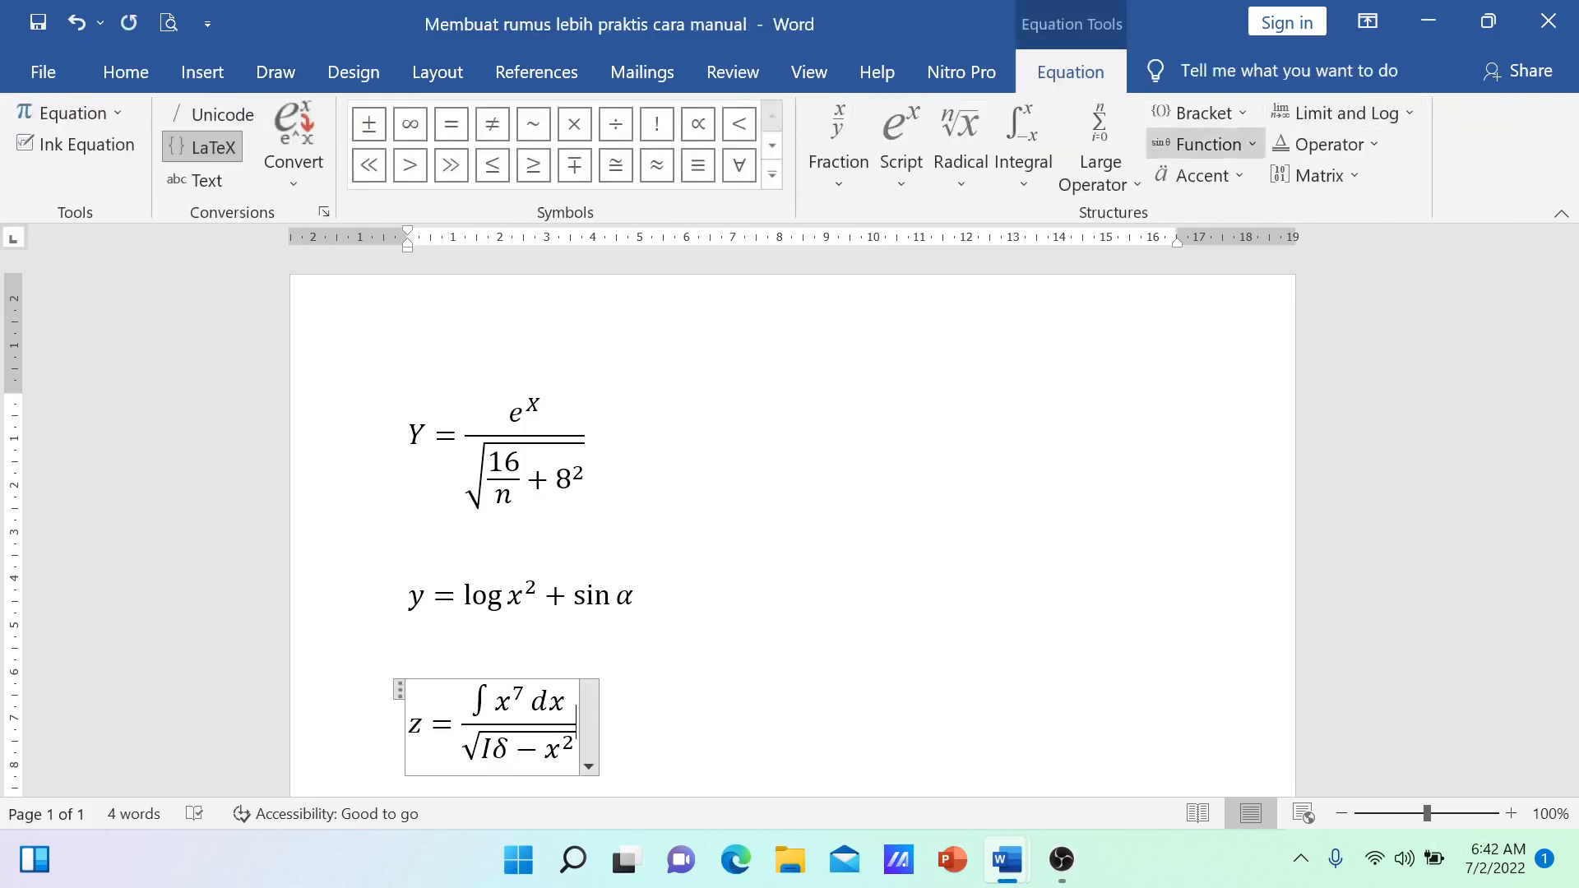